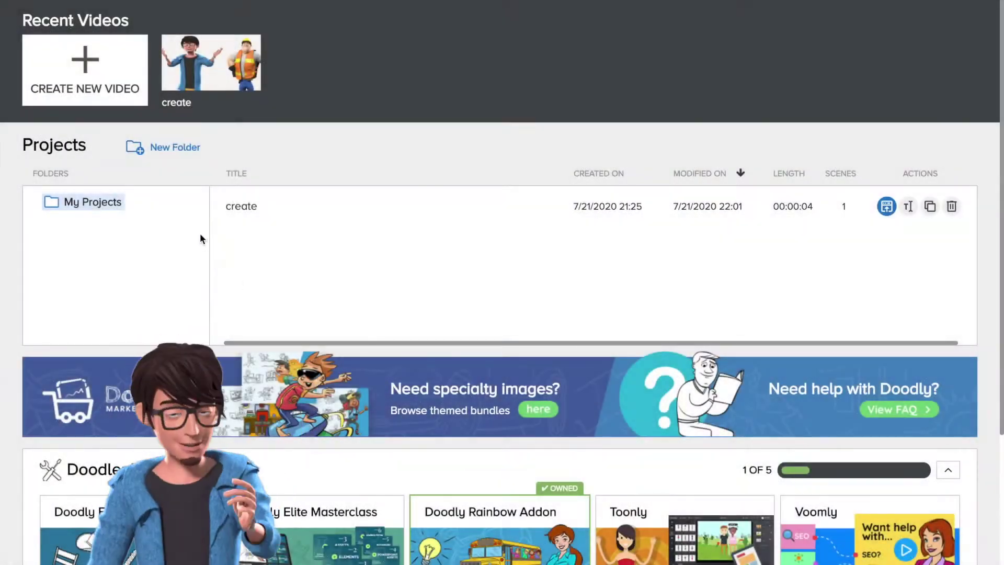
Step: Start a new video from the Doodly dashboard with CREATE NEW VIDEO
left_click(81, 82)
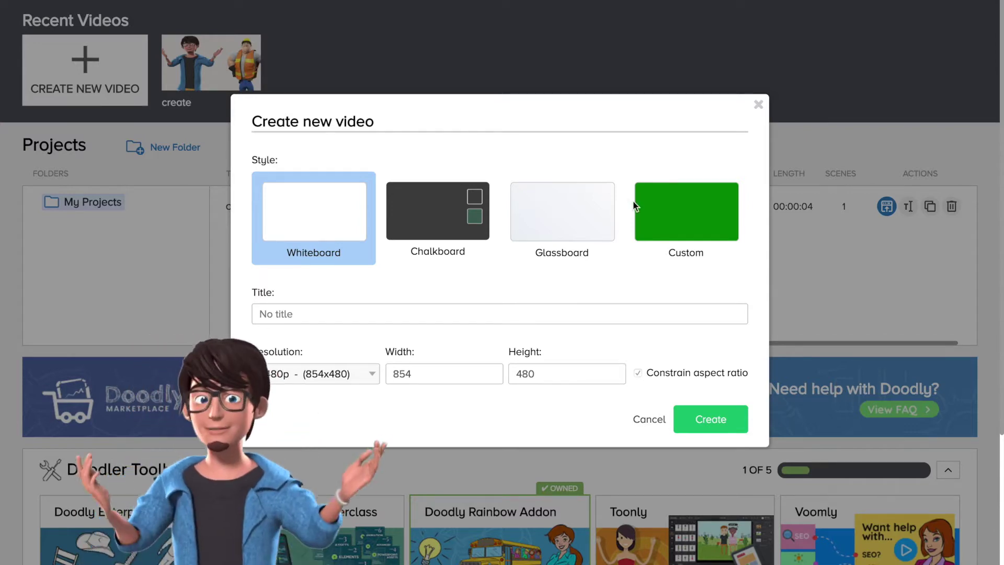
Step: Create a Glassboard video titled 'Project10' at 1080p (1920x1080) resolution
left_click(575, 221)
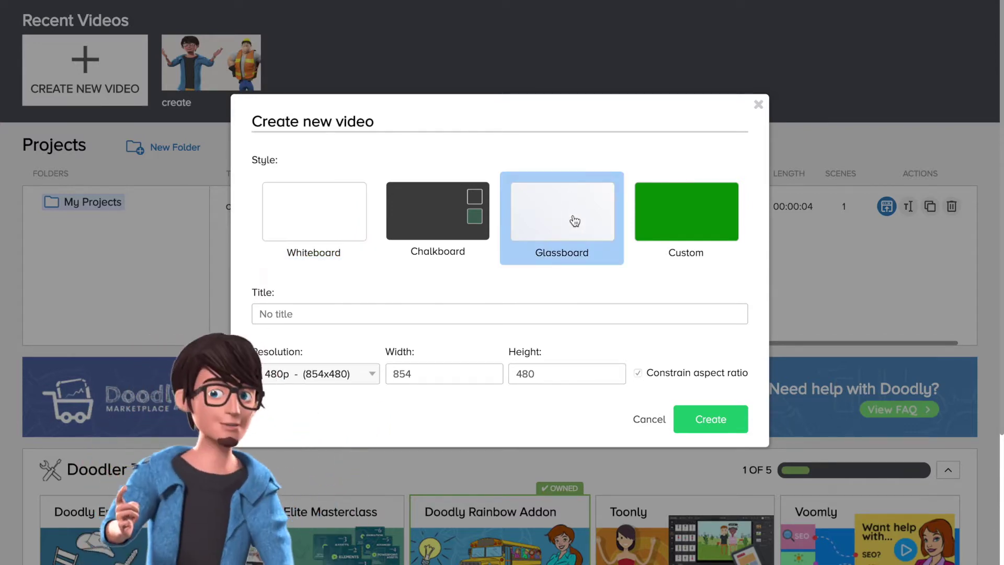
left_click(296, 312)
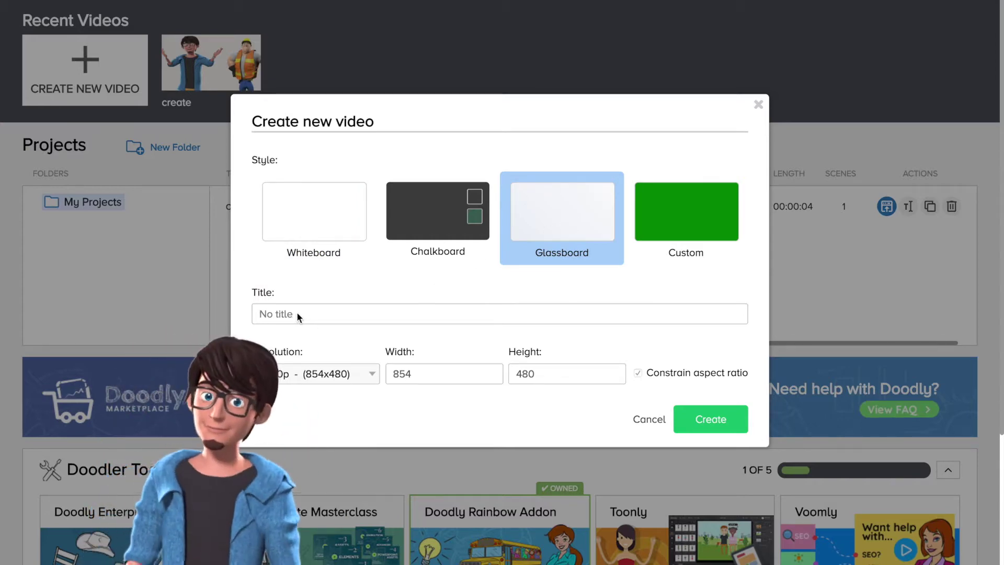
type("Project10")
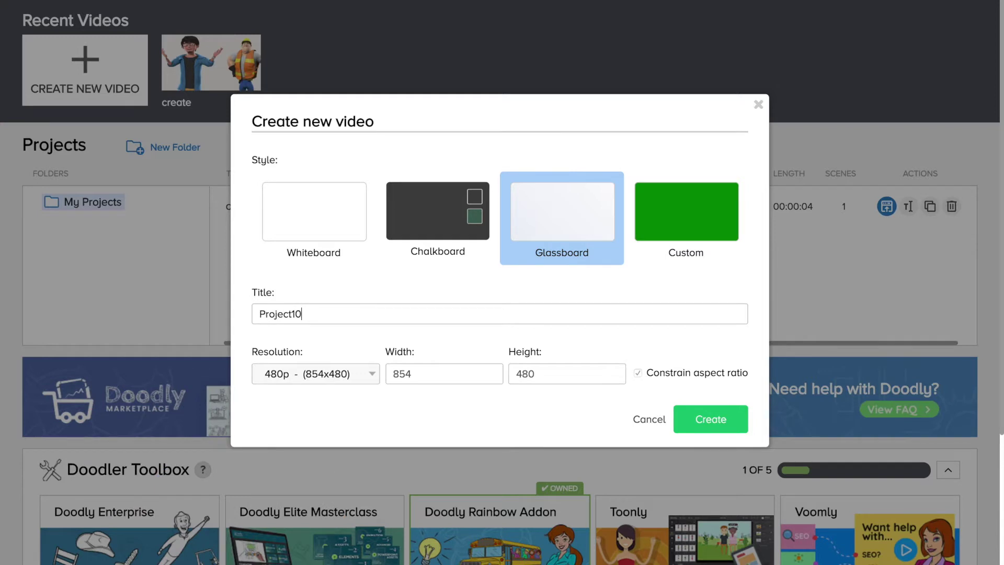
left_click(310, 376)
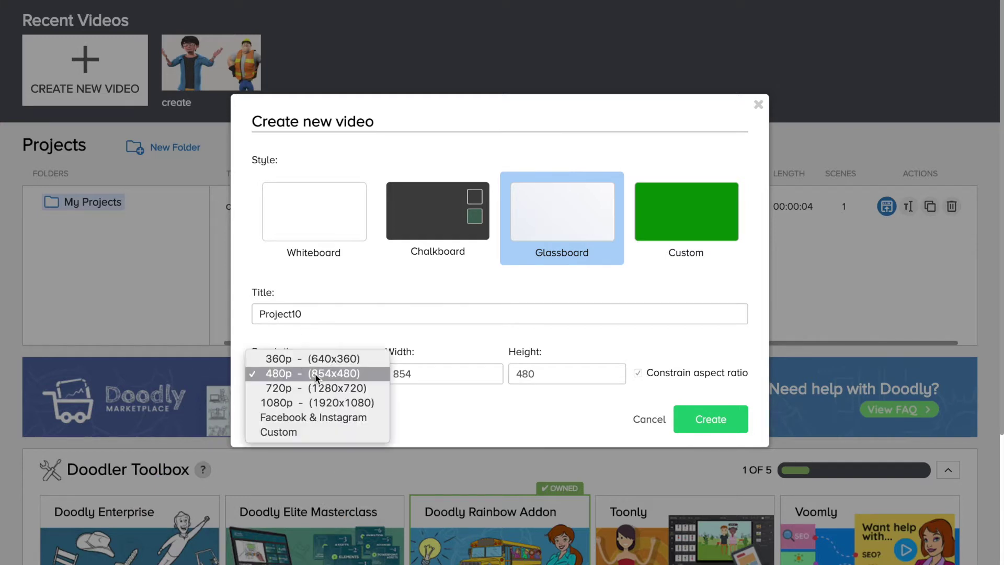
left_click(315, 404)
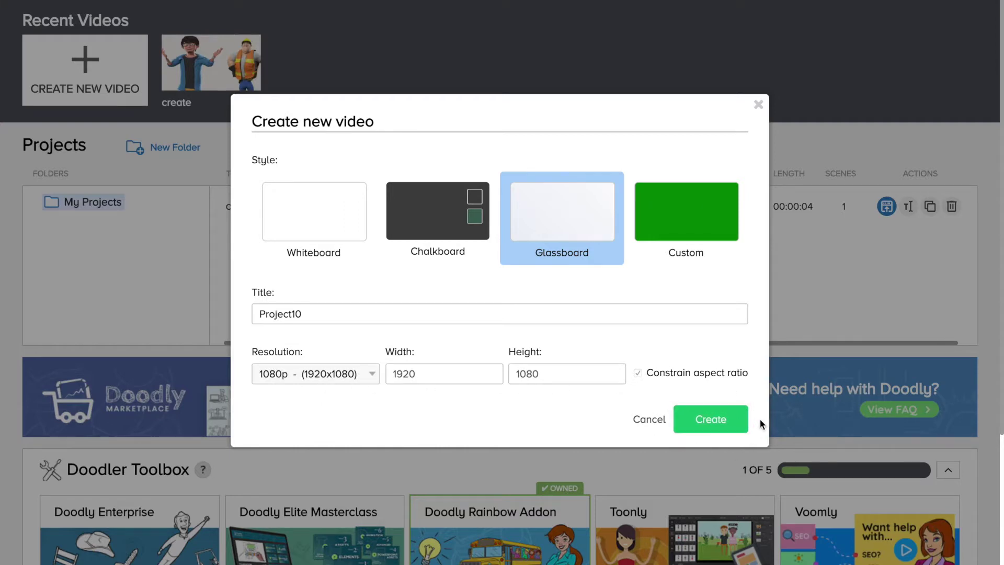
left_click(719, 423)
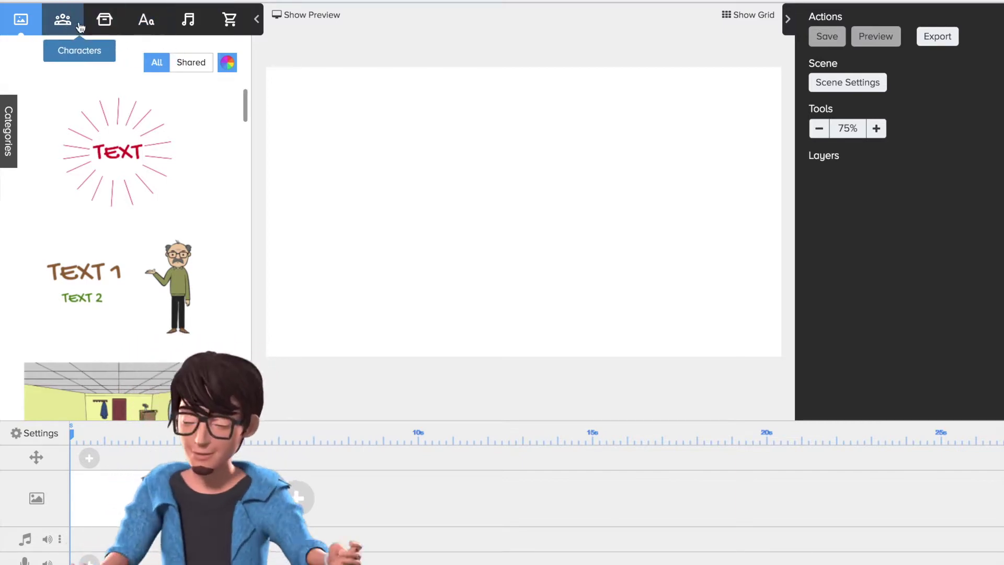
Step: Scroll through the Characters library and start adding a new custom character image
left_click(62, 22)
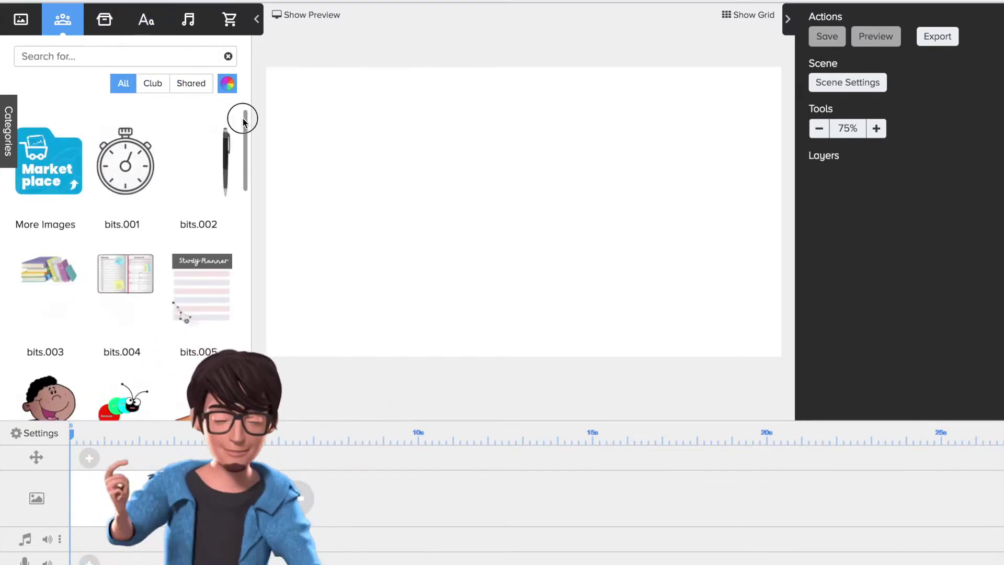
mouse_move(247, 133)
left_mouse_down()
mouse_move(247, 117)
mouse_move(242, 348)
mouse_move(246, 290)
left_mouse_up()
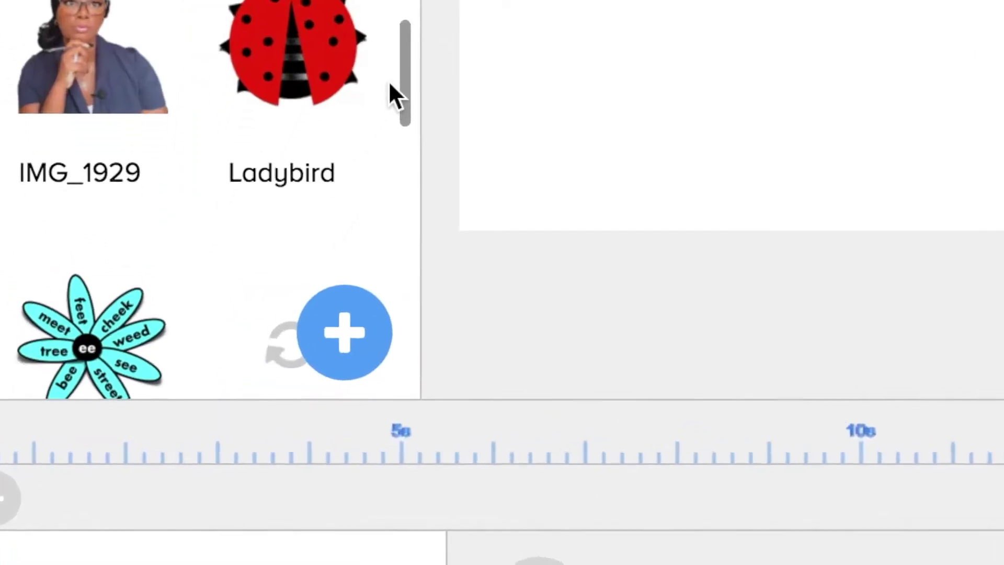
left_click_drag(389, 84, 407, 289)
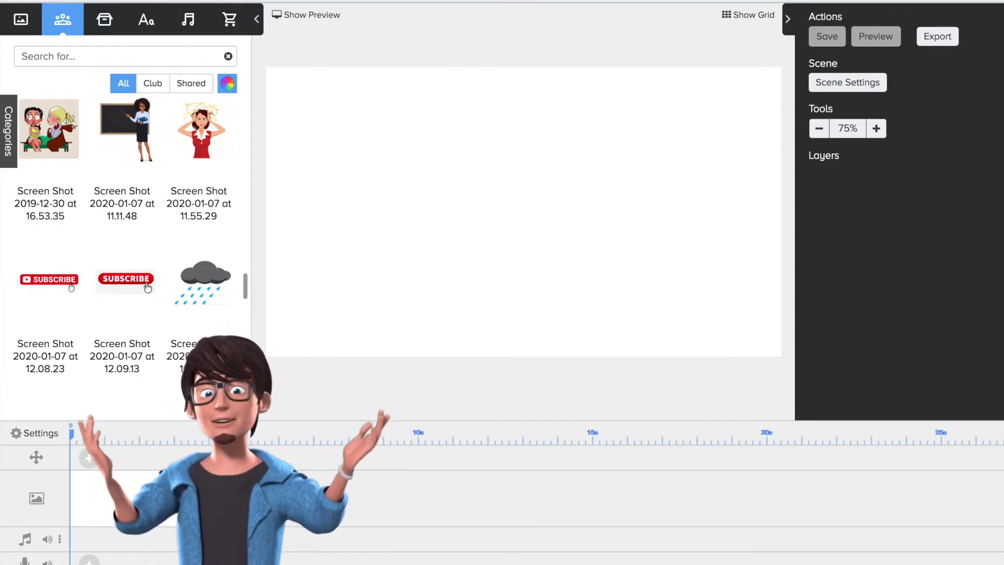
scroll(246, 282, "down", 10)
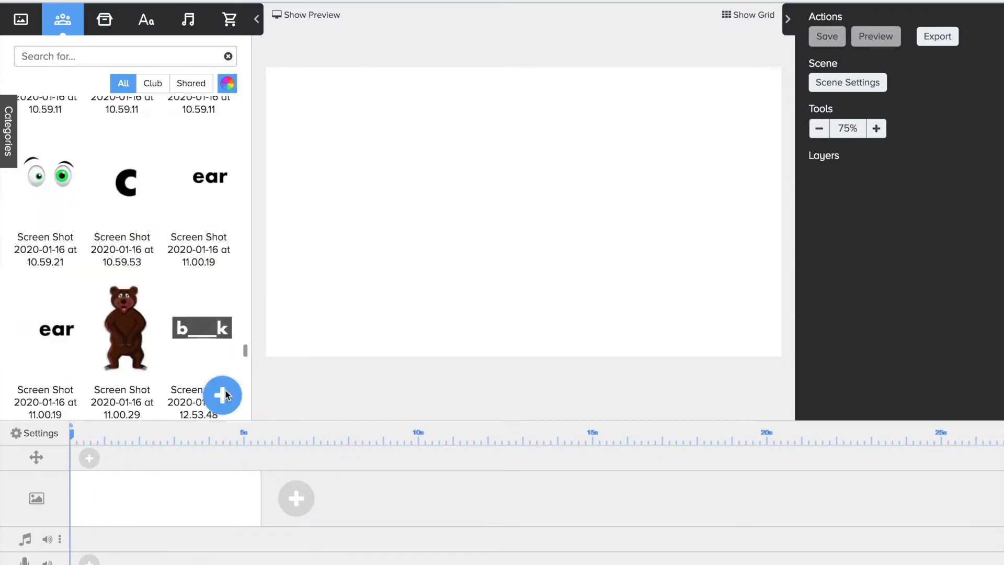
left_click(223, 395)
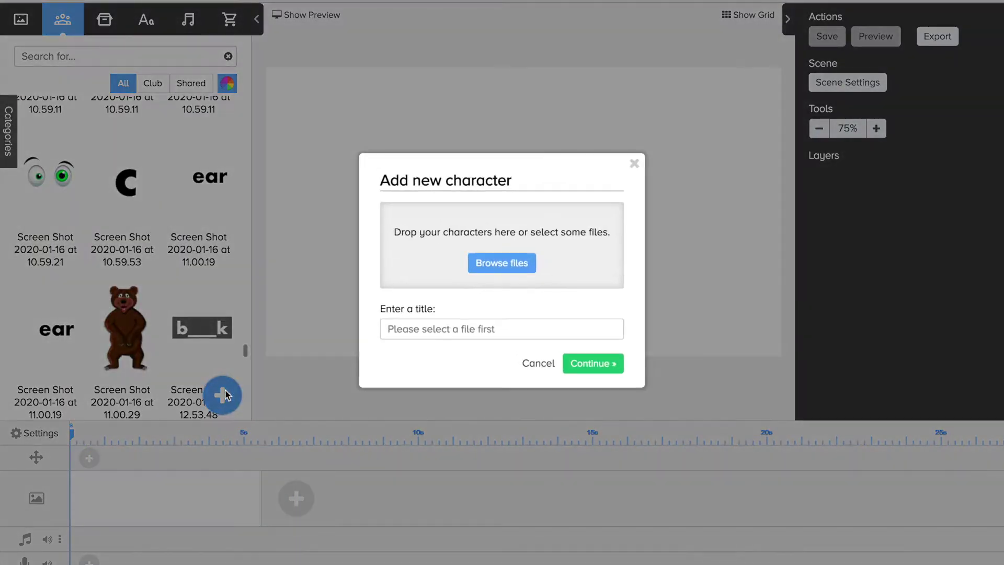
Step: Upload 'Screen Shot 2020-07-22 at 10.06.30' as a character placed on the canvas
left_click(505, 268)
double_click(643, 55)
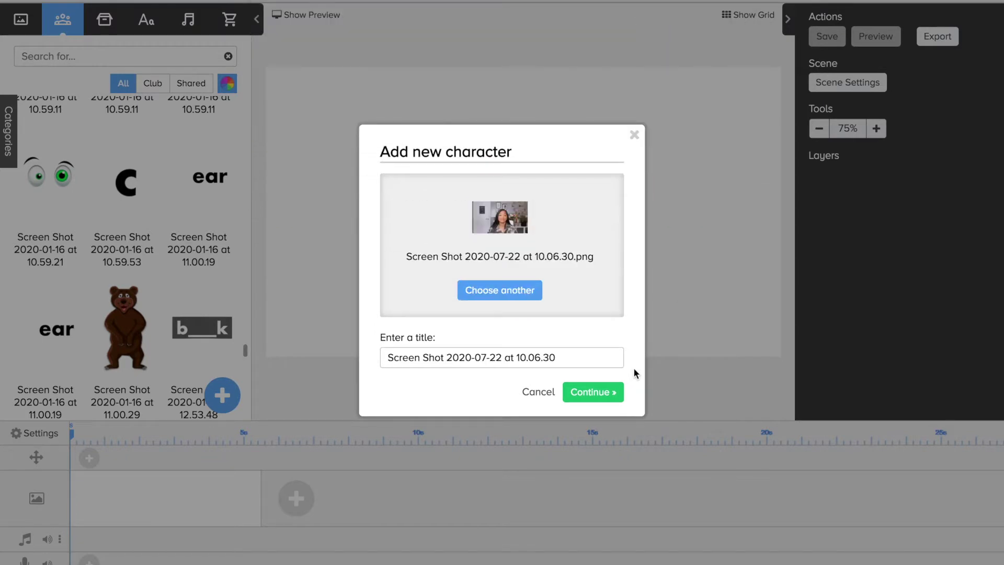
left_click(583, 393)
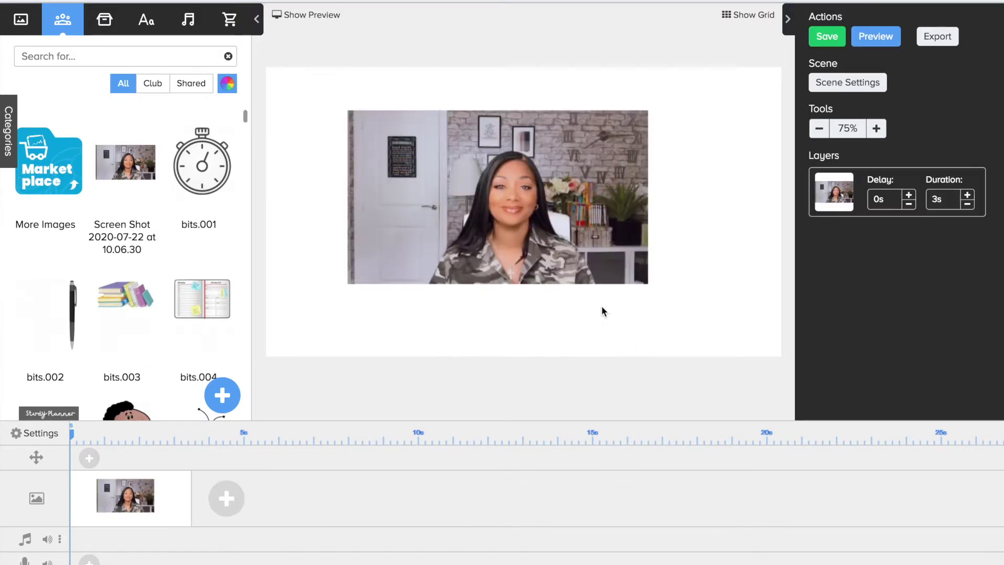
Step: Select the screenshot and enlarge it toward the canvas's bottom-left corner
left_click(520, 282)
left_click(495, 340)
left_click(403, 264)
left_click_drag(349, 288, 239, 368)
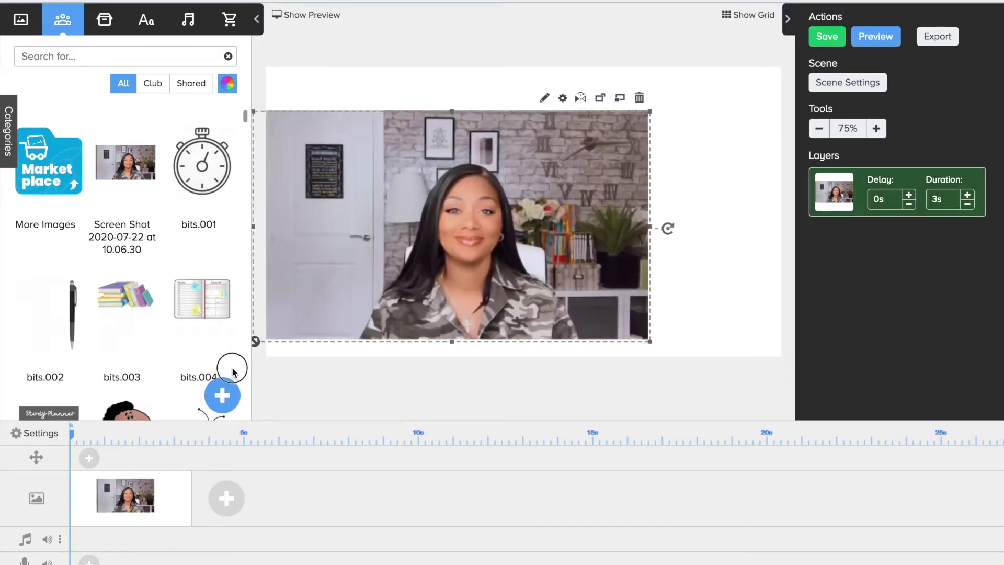
key("ctrl+z")
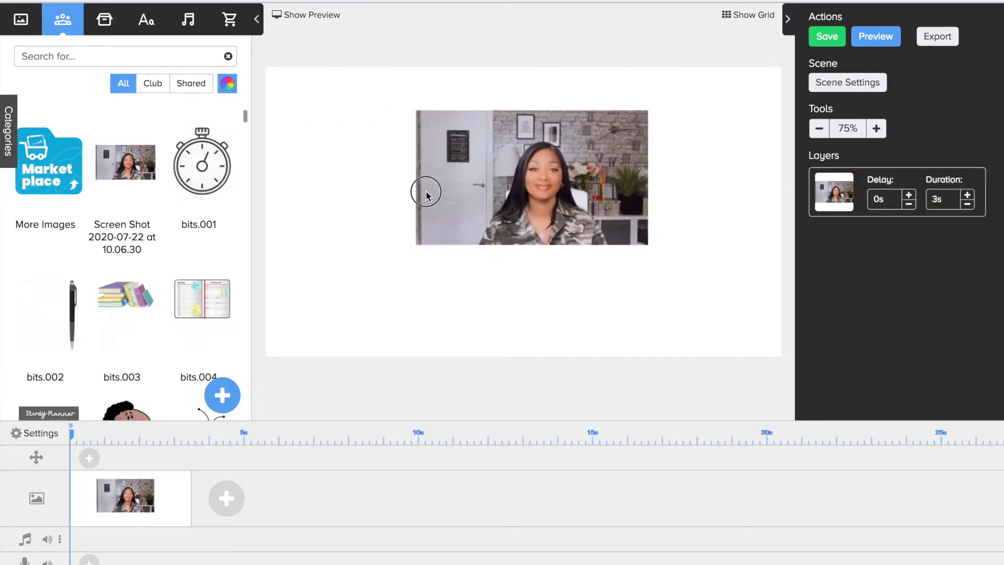
left_click(426, 244)
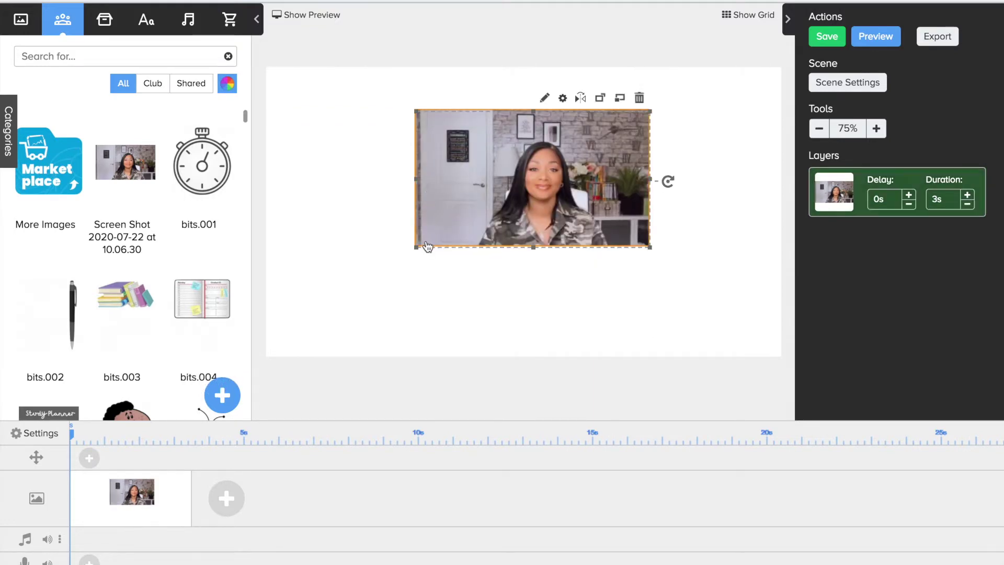
left_click_drag(417, 247, 266, 370)
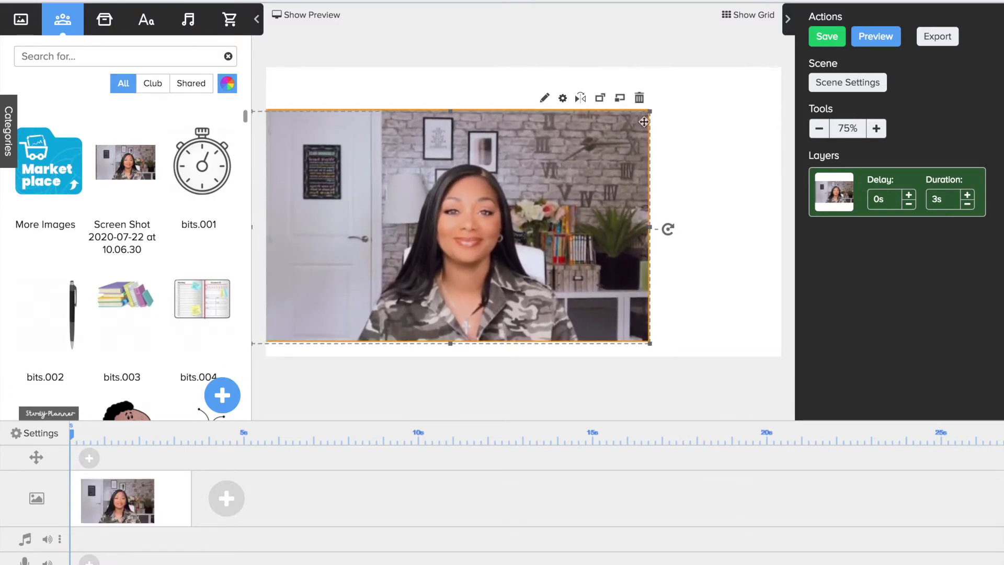
Step: Stretch the screenshot to the canvas's top-right and bottom edges, position it, and hide the library
left_click_drag(674, 111, 814, 75)
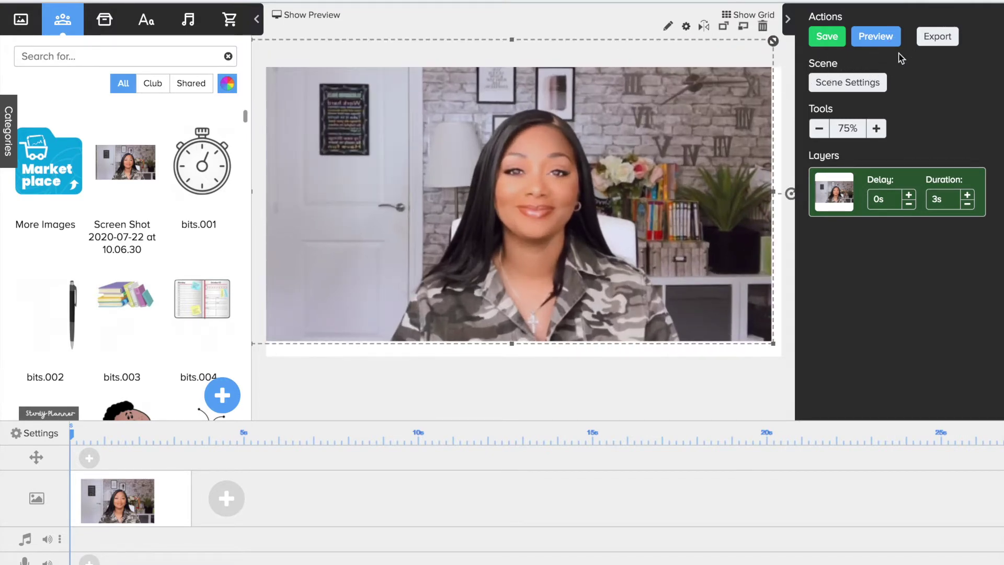
left_click_drag(789, 103, 785, 38)
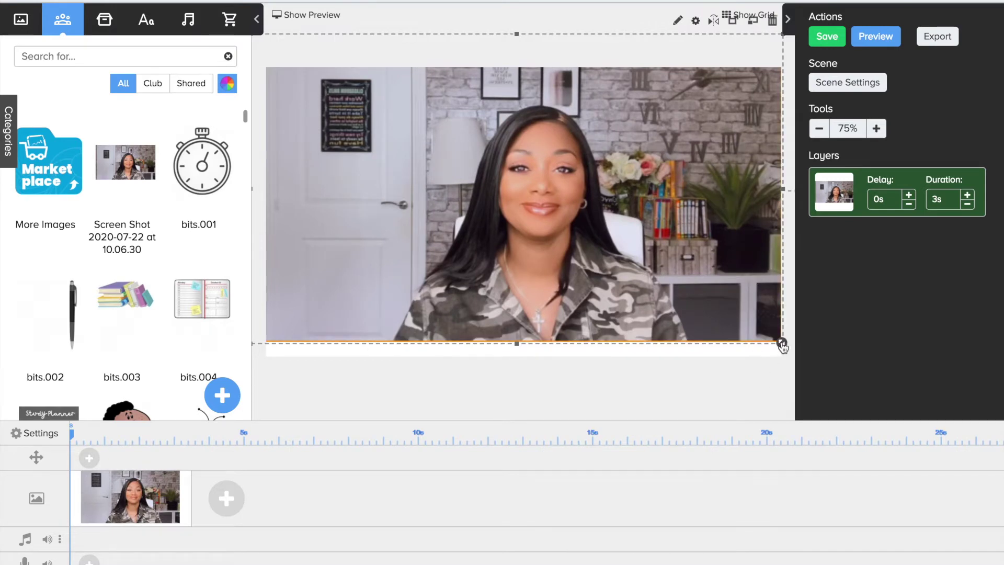
left_click_drag(782, 343, 796, 426)
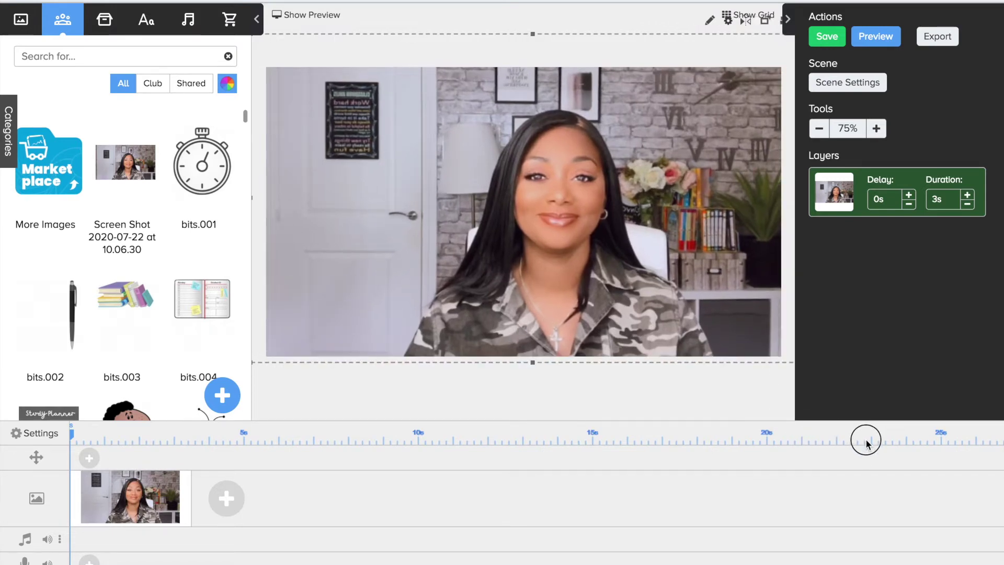
left_click_drag(866, 441, 777, 406)
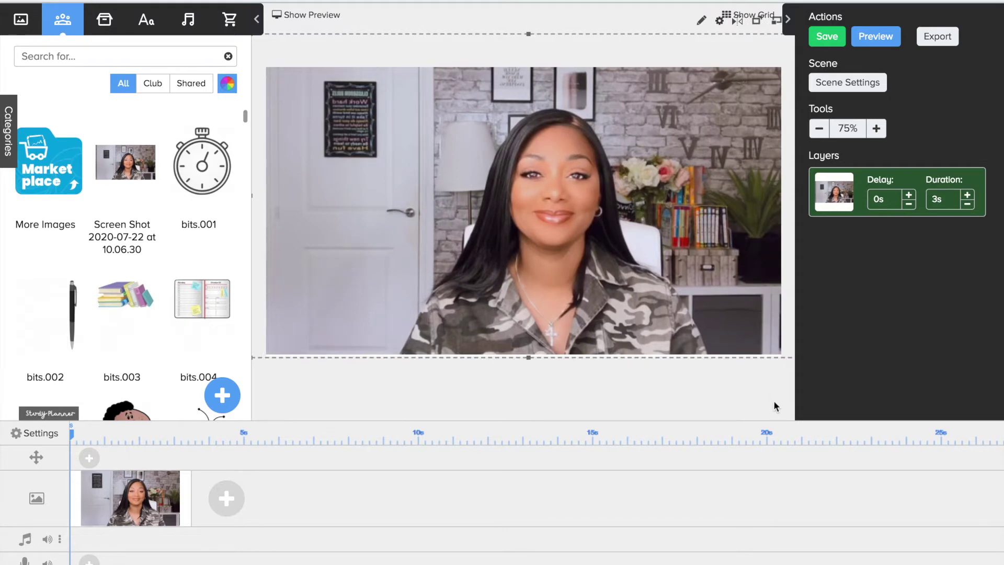
left_click_drag(757, 318, 734, 343)
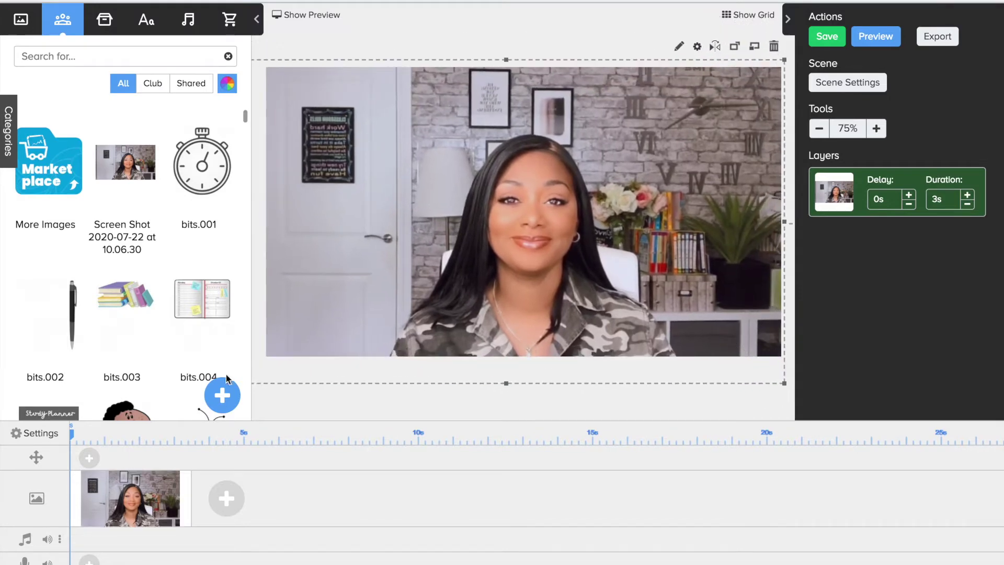
left_click(257, 22)
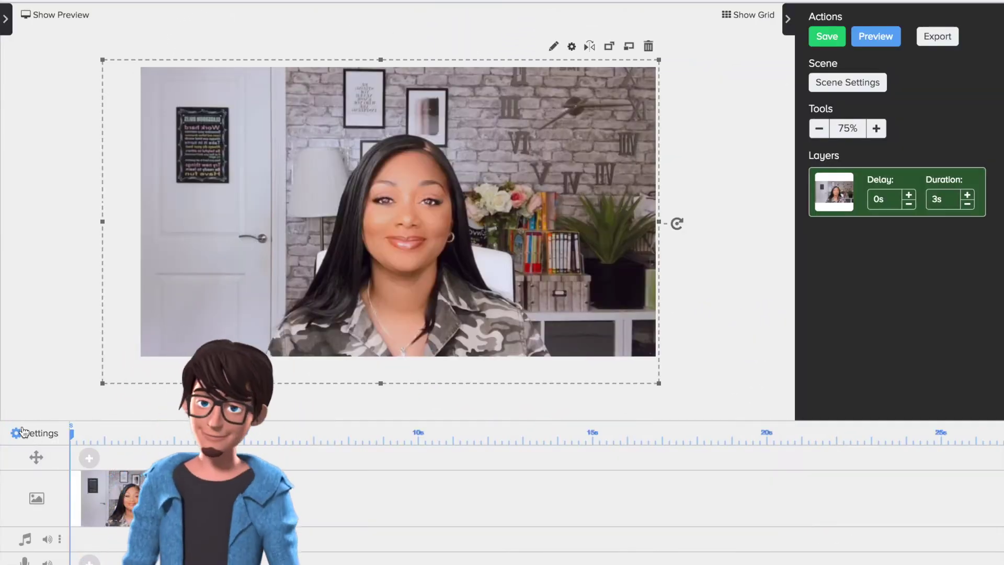
Step: Compare hand styles in Video Settings, then apply the third, darker-skinned real hand
left_click(22, 432)
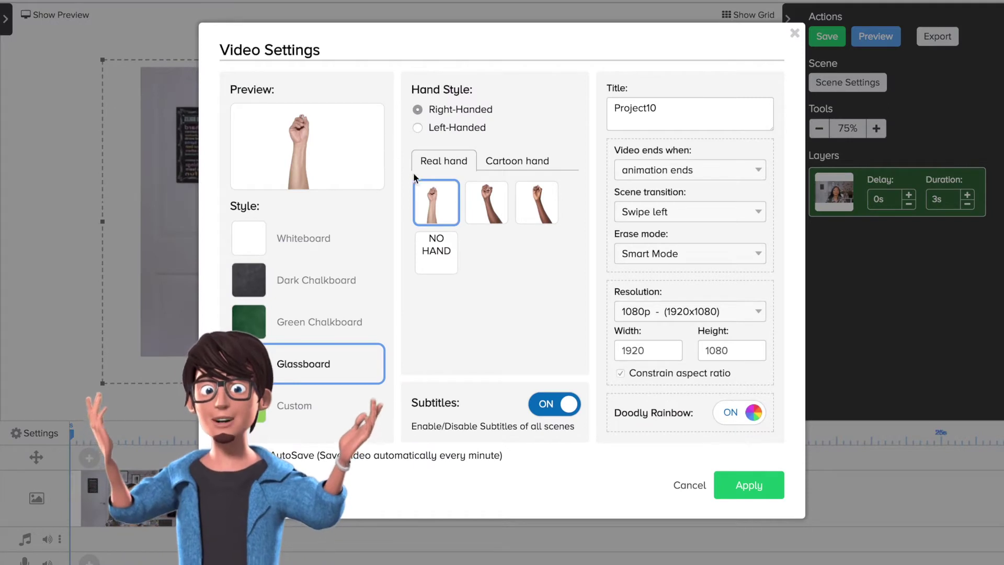
left_click(497, 215)
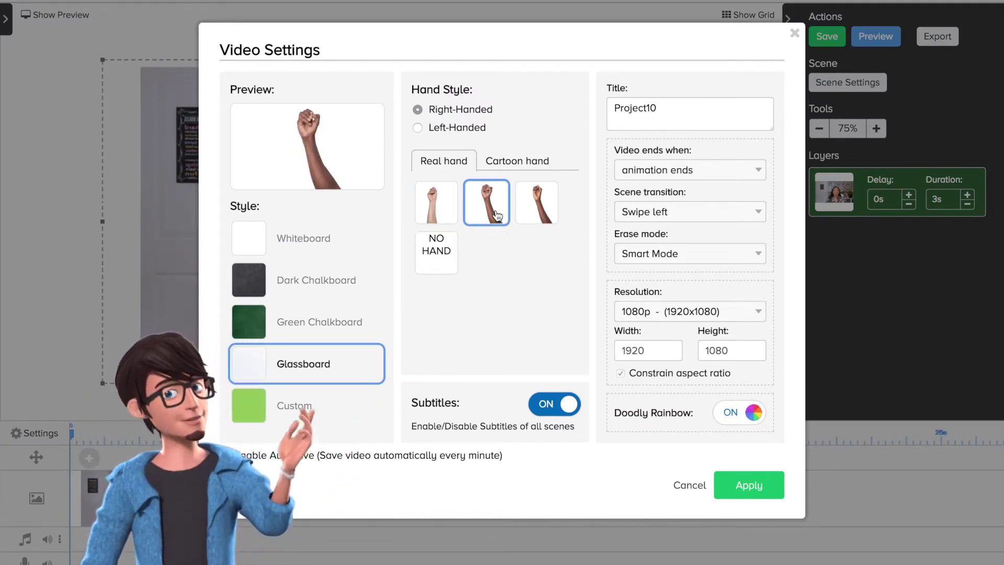
left_click(538, 218)
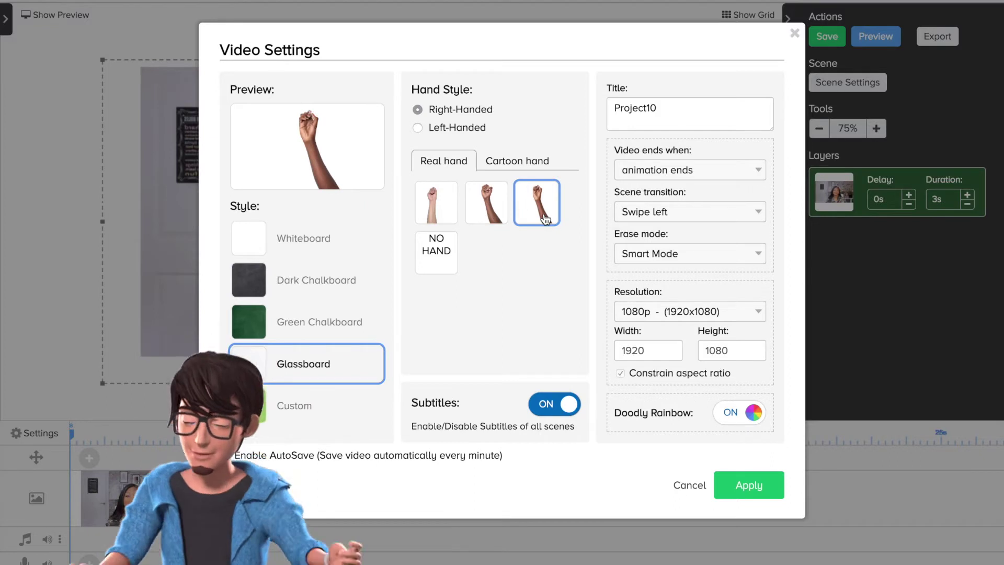
left_click(525, 162)
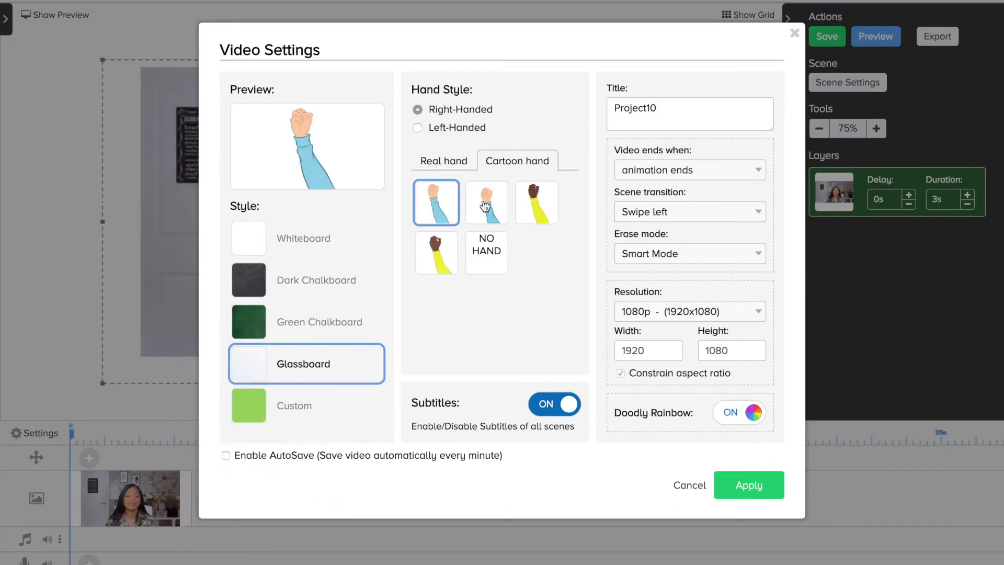
left_click(489, 203)
left_click(543, 205)
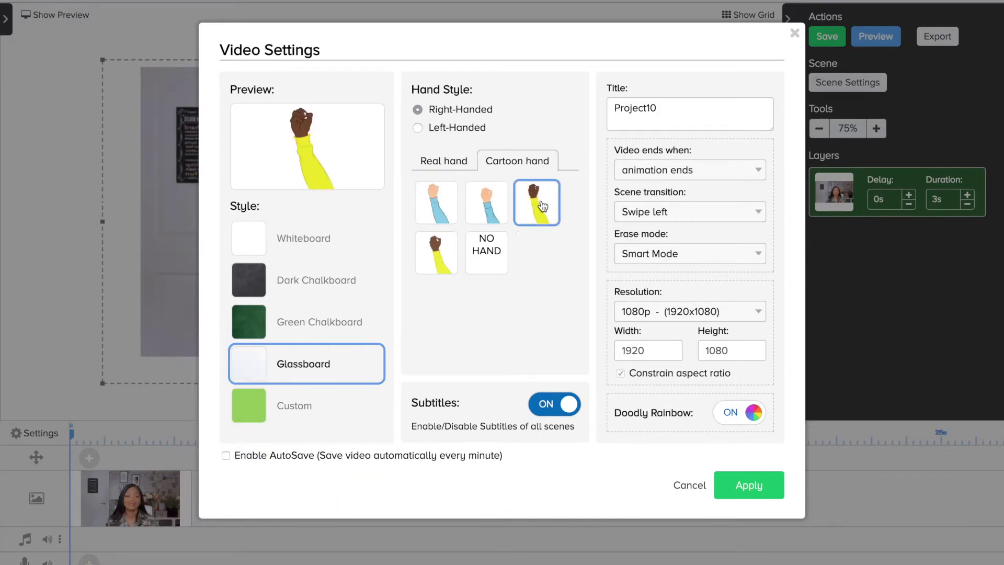
left_click(441, 253)
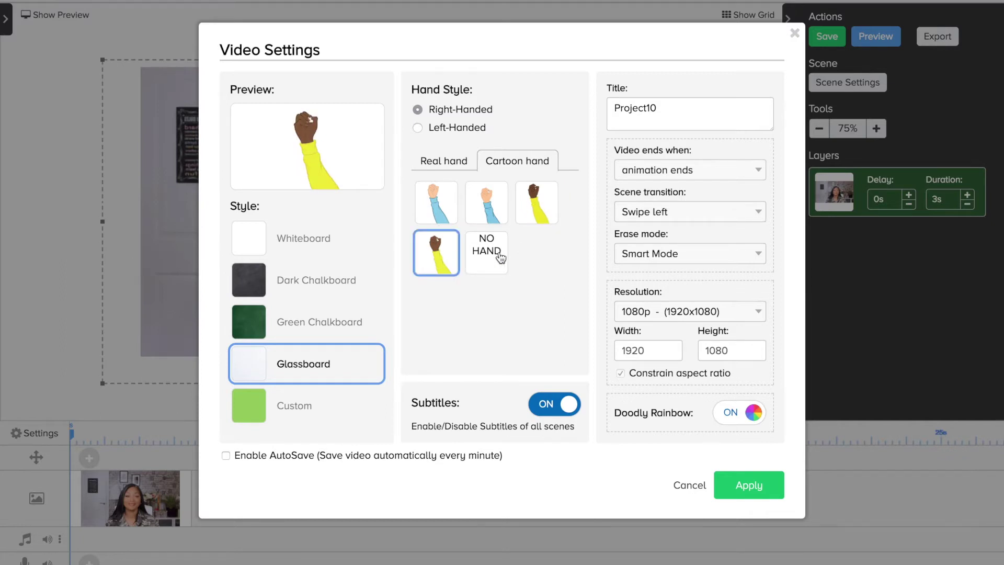
left_click(500, 255)
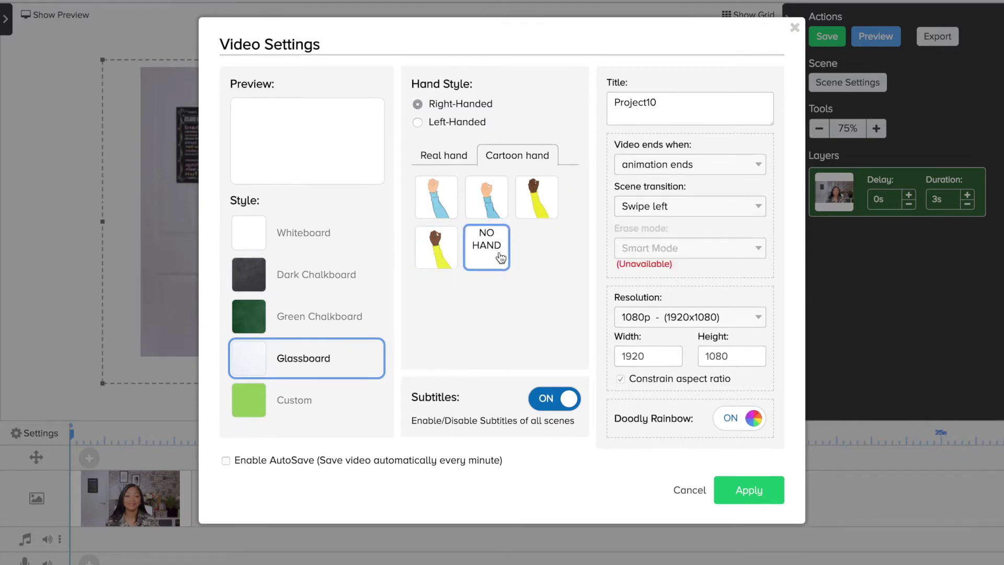
left_click(427, 157)
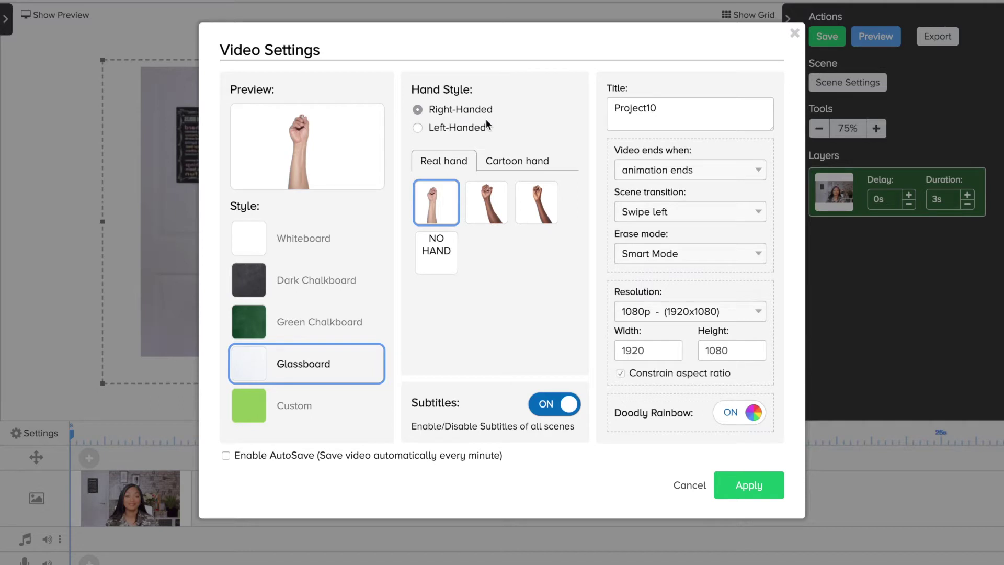
left_click(534, 221)
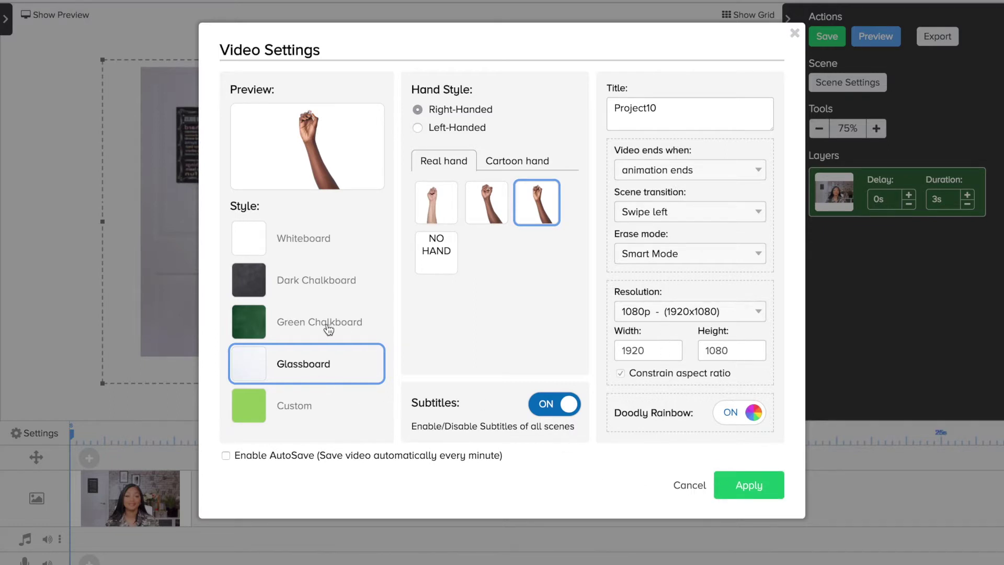
left_click(738, 485)
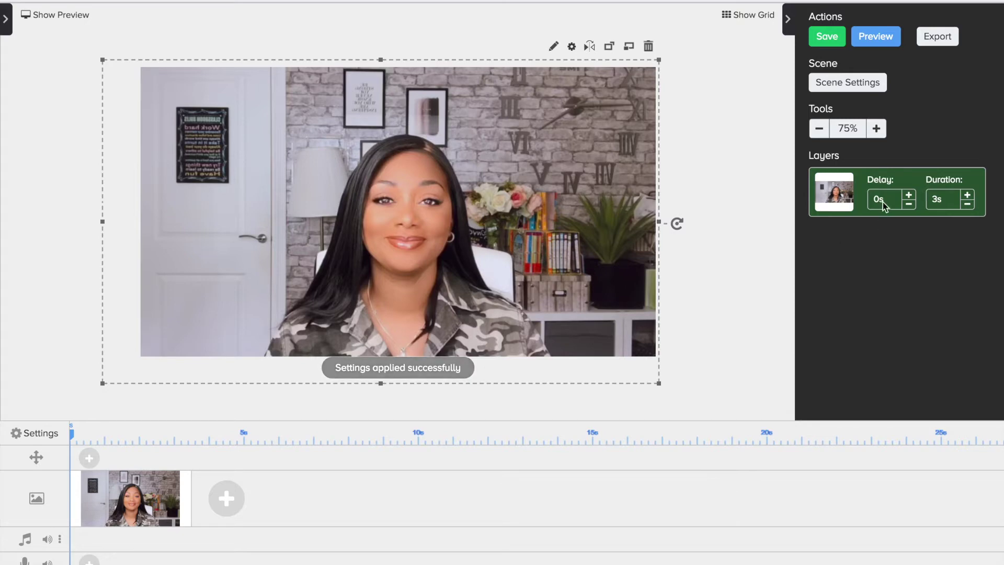
Step: Set the webcam image layer's delay to 0.5s and draw duration to 3.25s
left_click(909, 196)
left_click(909, 196)
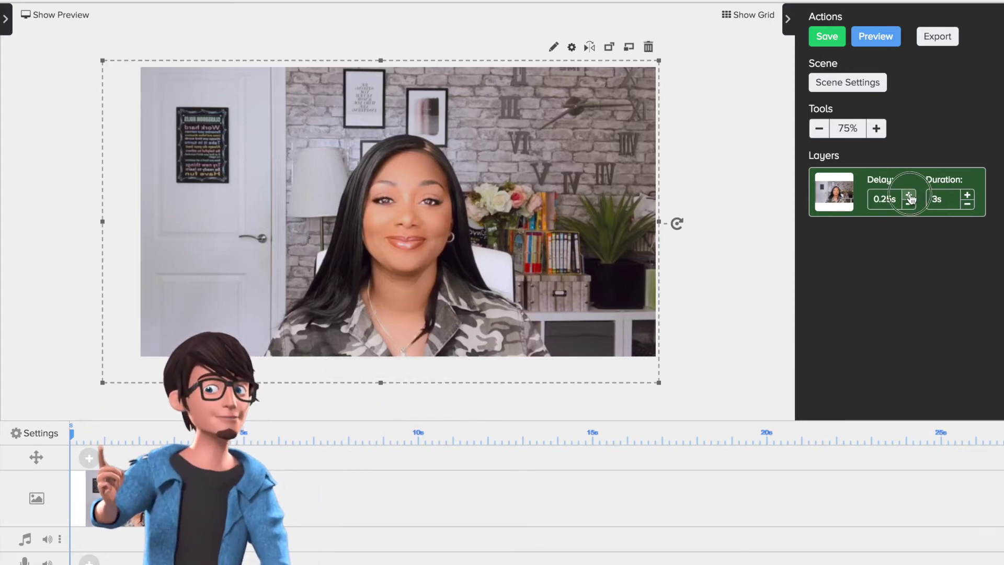
left_click(968, 195)
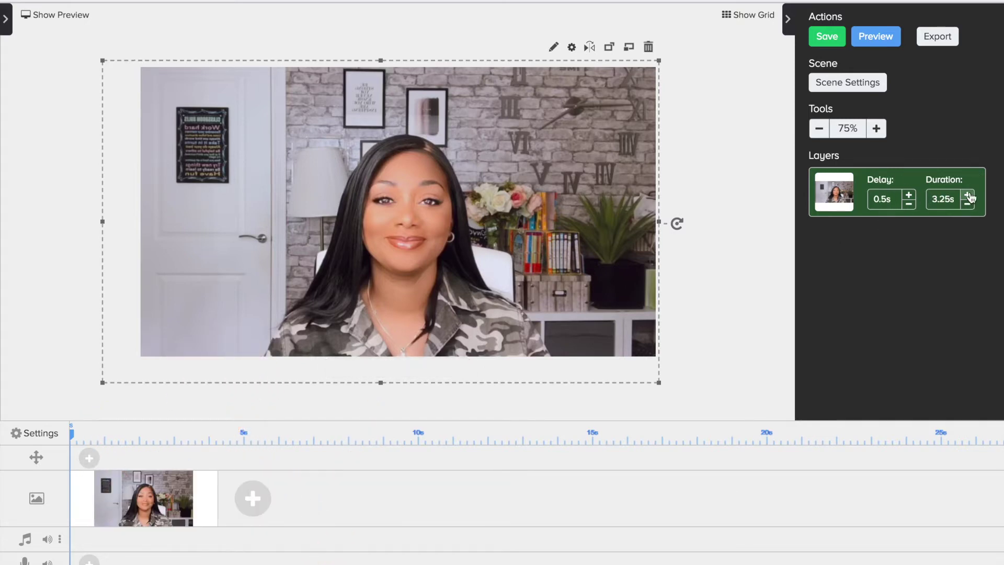
Step: Preview the 4-second hand reveal and save the project
left_click(53, 15)
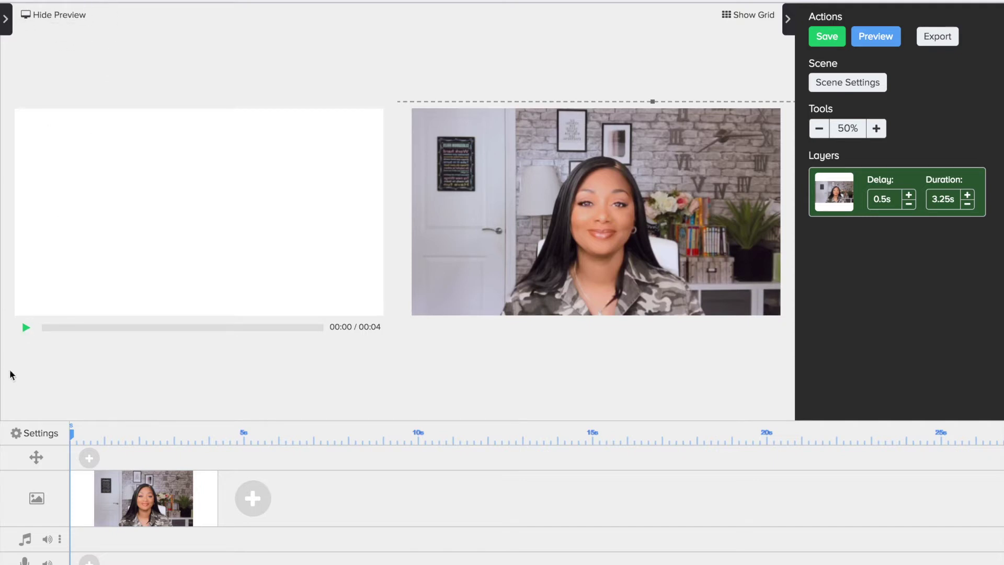
left_click(26, 330)
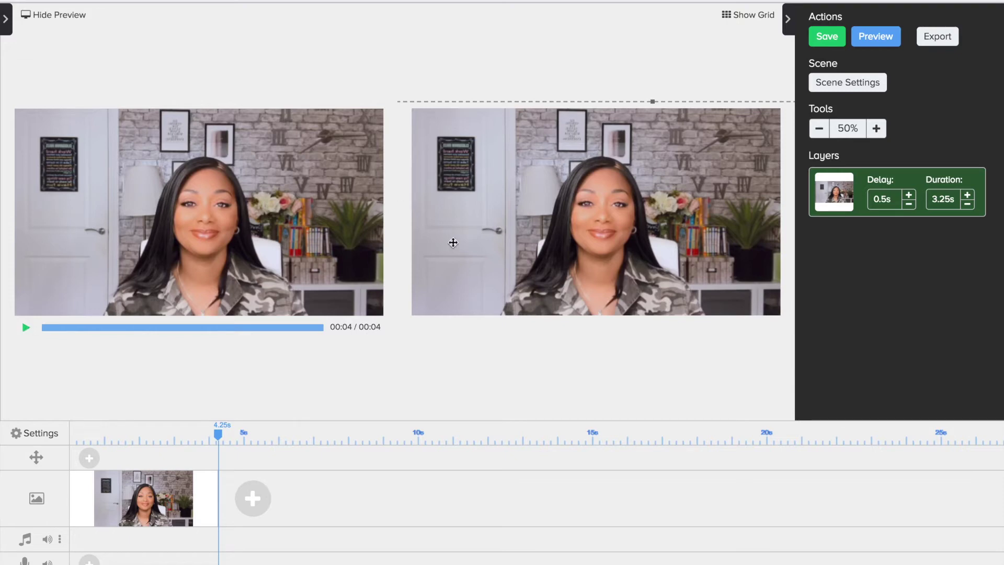
left_click(821, 39)
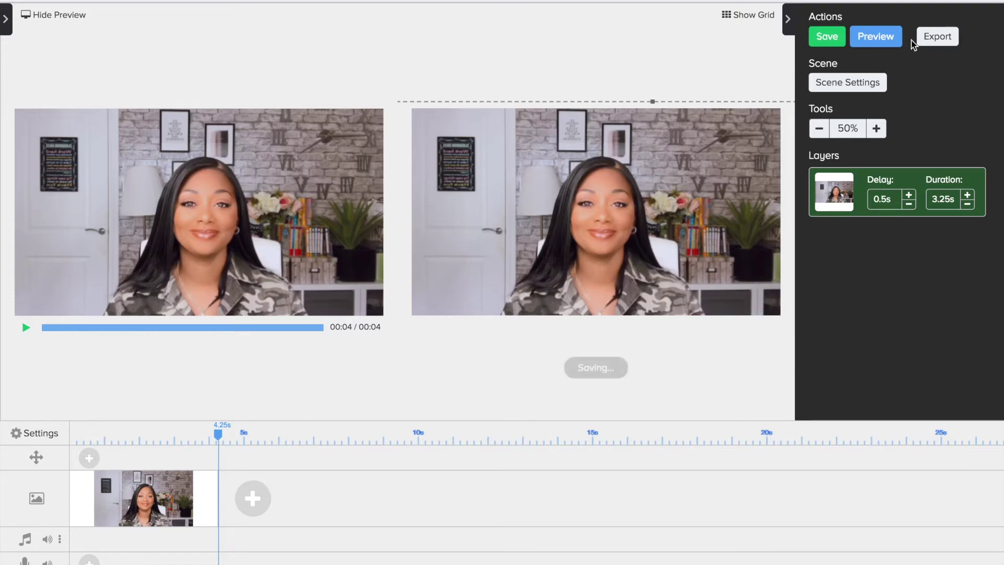
Step: Hide the preview and export the video at 1080p (1920x1080)
left_click(57, 16)
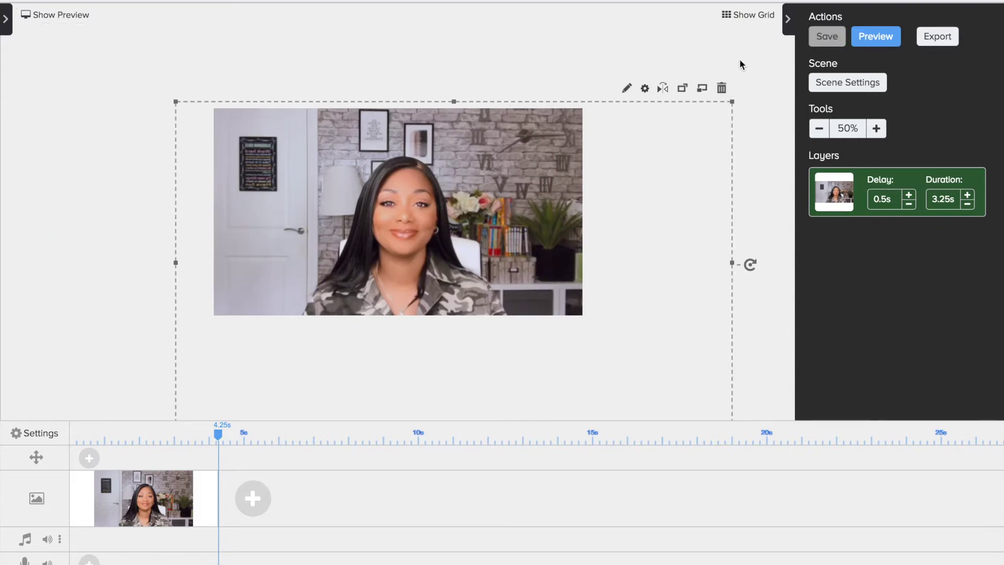
left_click(938, 36)
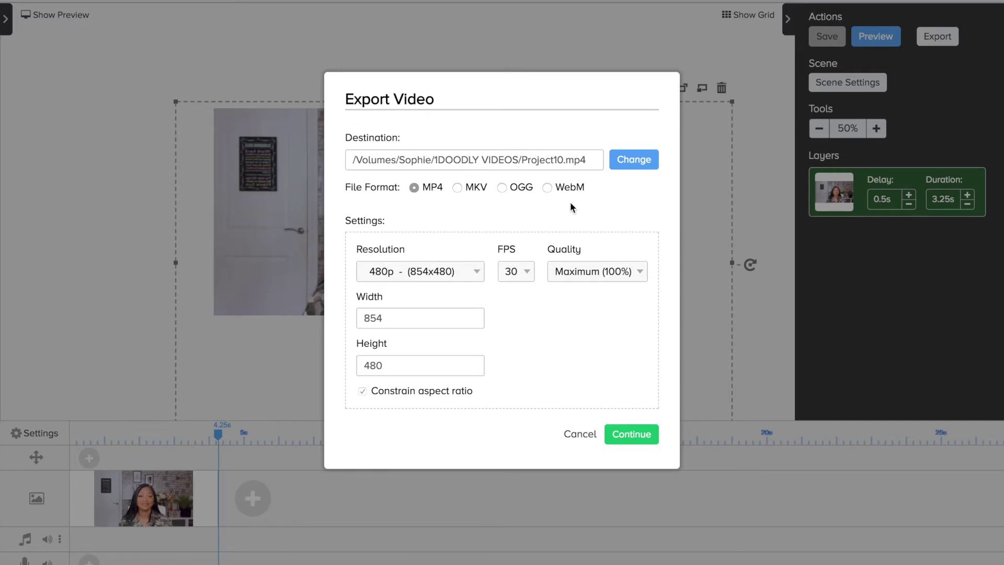
left_click(470, 268)
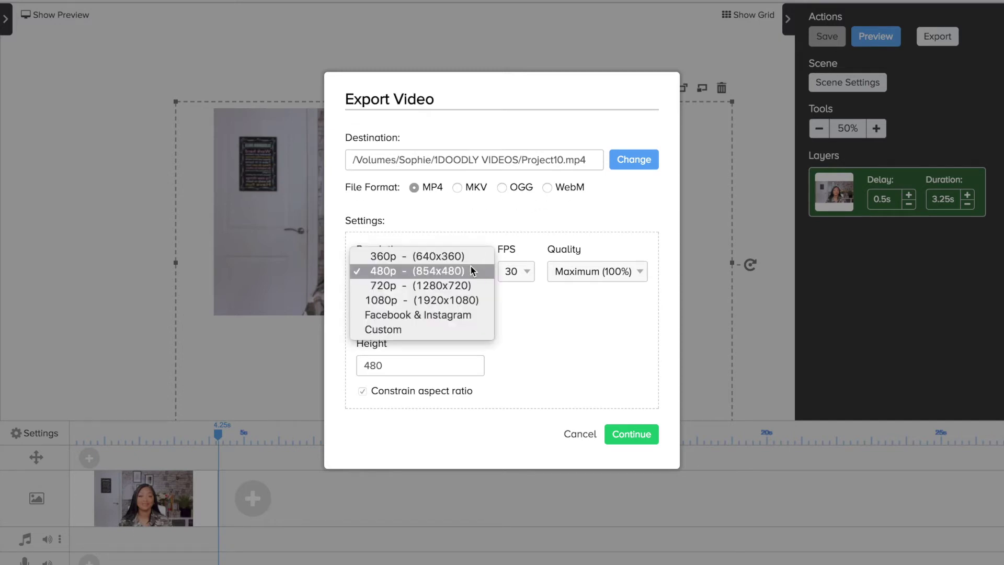
left_click(432, 299)
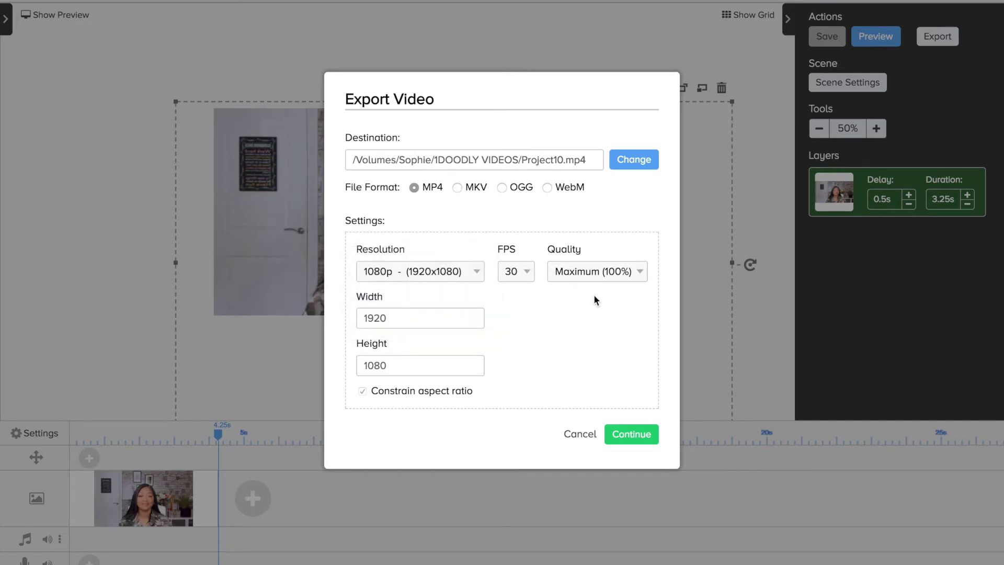
left_click(629, 437)
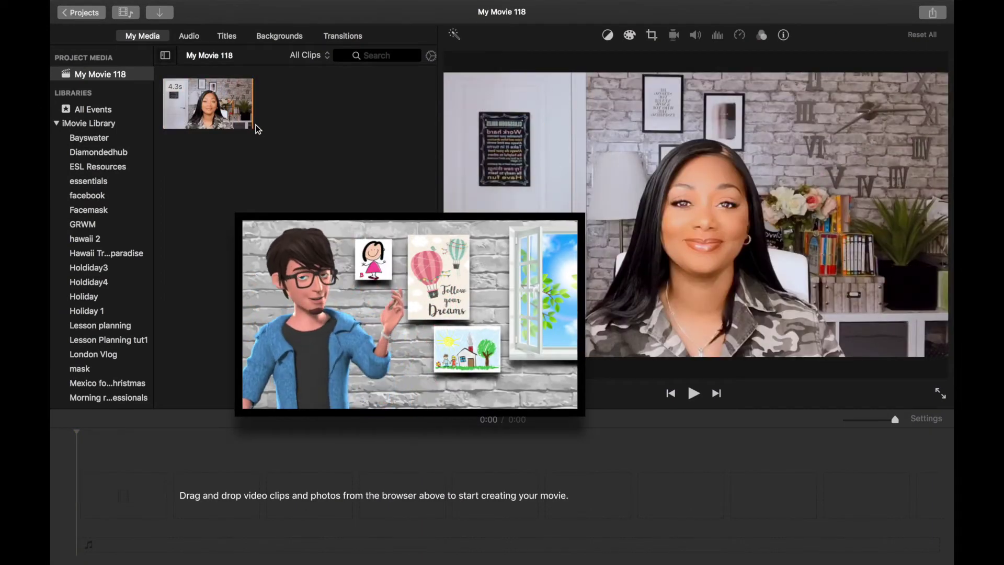
Step: Put the 4.3s Doodly clip on the empty My Movie 118 timeline and move the playhead to its 0:04 end
left_click(206, 168)
left_click_drag(207, 171, 105, 473)
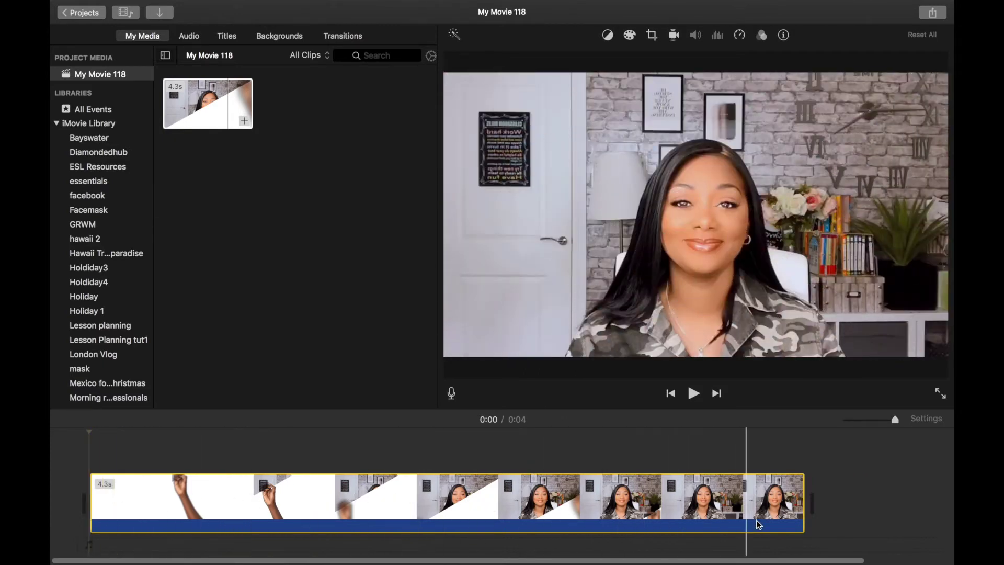
left_click(821, 521)
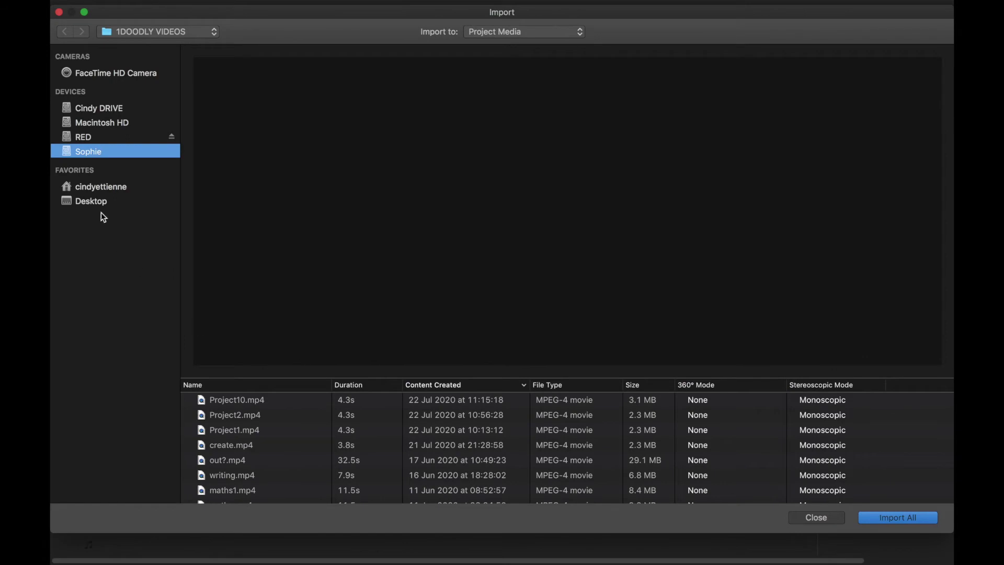
Step: Import vllo.MP4 from the Desktop and place it after the reveal clip, making a 0:21 timeline
left_click(95, 201)
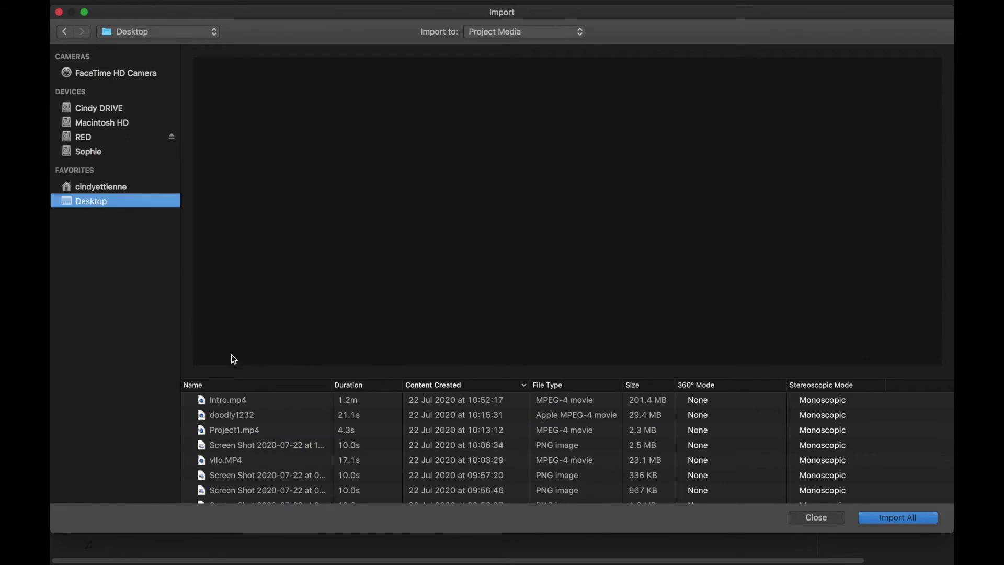
left_click(234, 460)
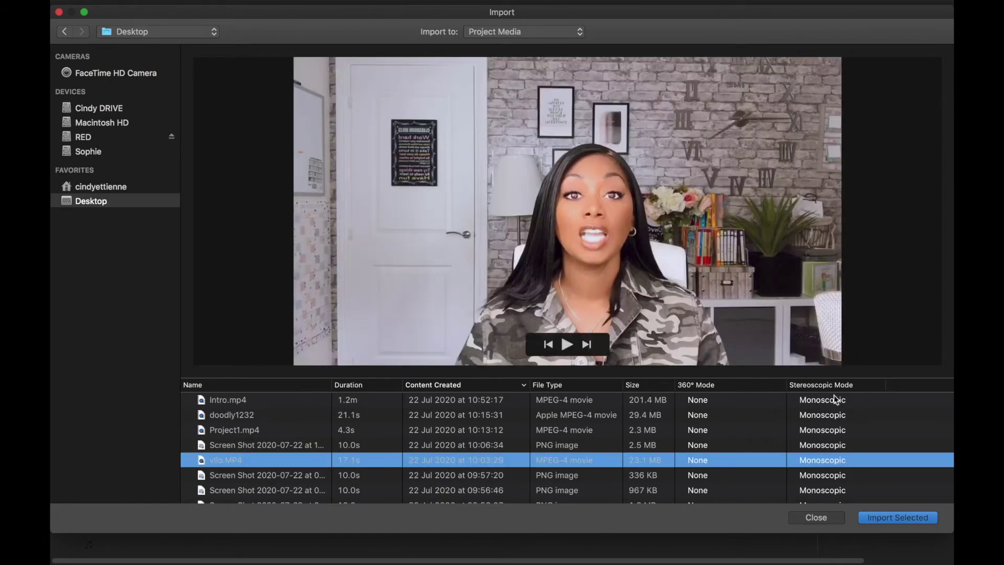
left_click(907, 521)
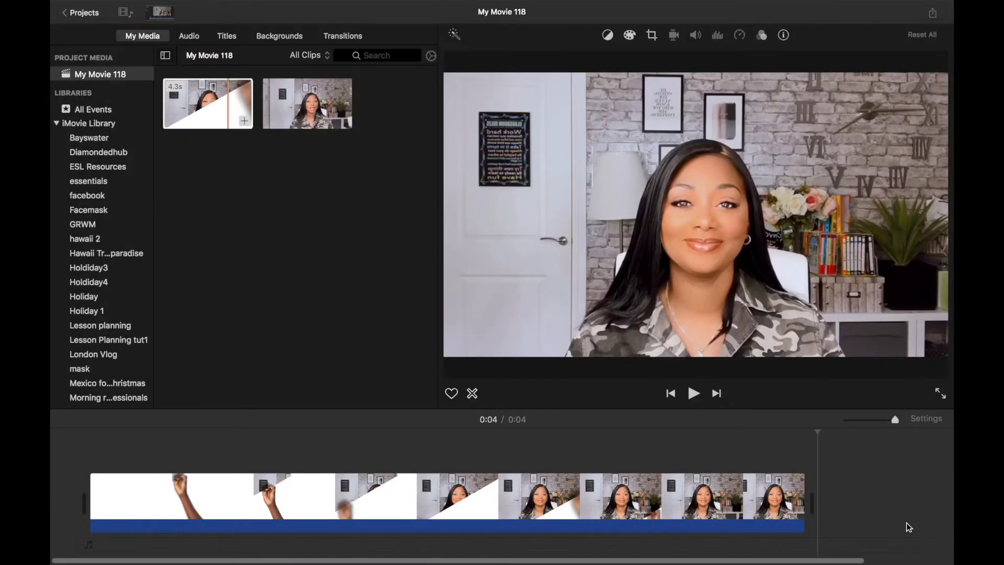
left_click_drag(327, 111, 824, 500)
left_click_drag(897, 423, 864, 428)
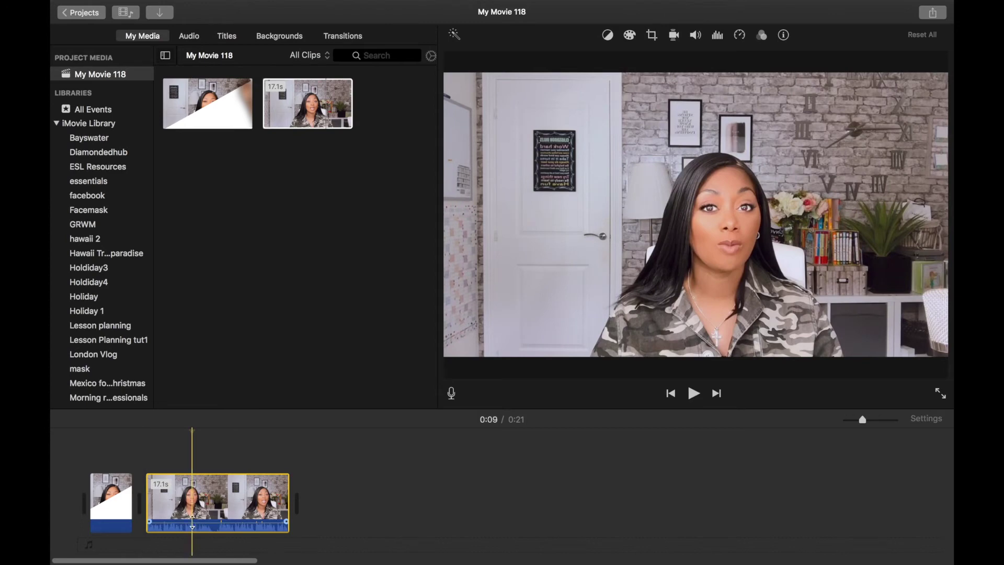
Step: Stop playback and set the webcam clip's speed to Fast (2x)
left_click(54, 495)
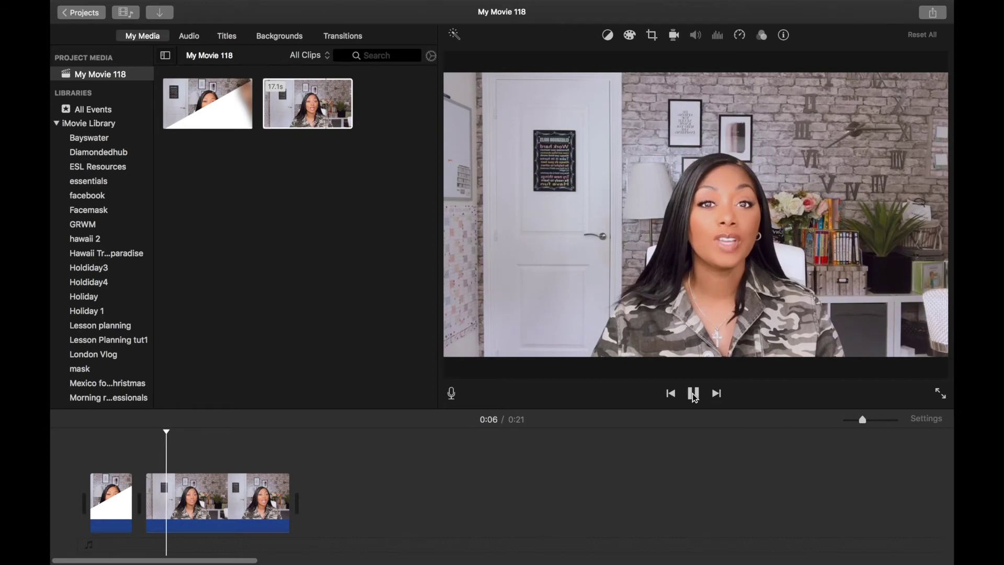
left_click(695, 396)
left_click(242, 495)
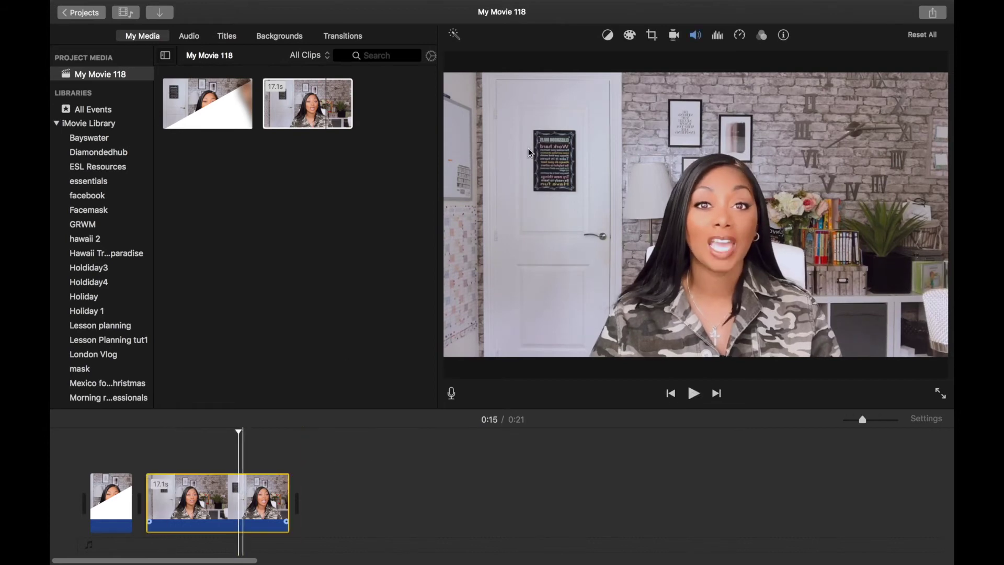
left_click(740, 36)
left_click(555, 59)
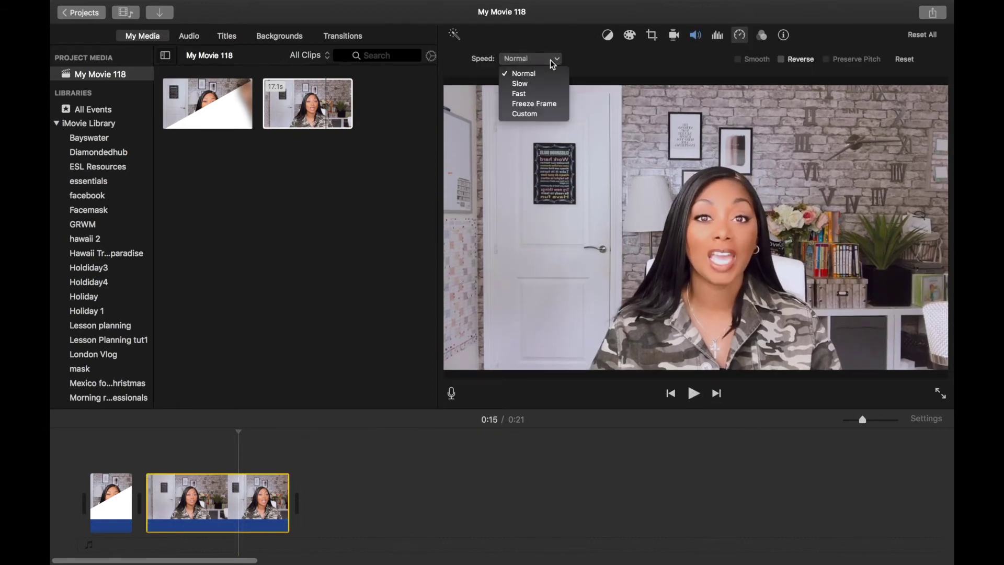
left_click(523, 94)
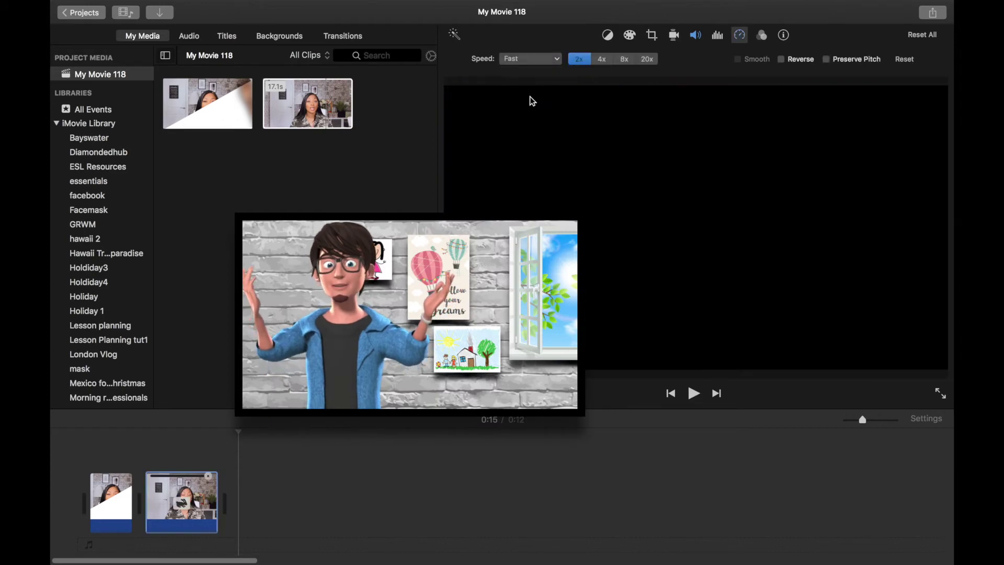
Step: Replay the shortened 0:12 movie from the start
left_click(64, 449)
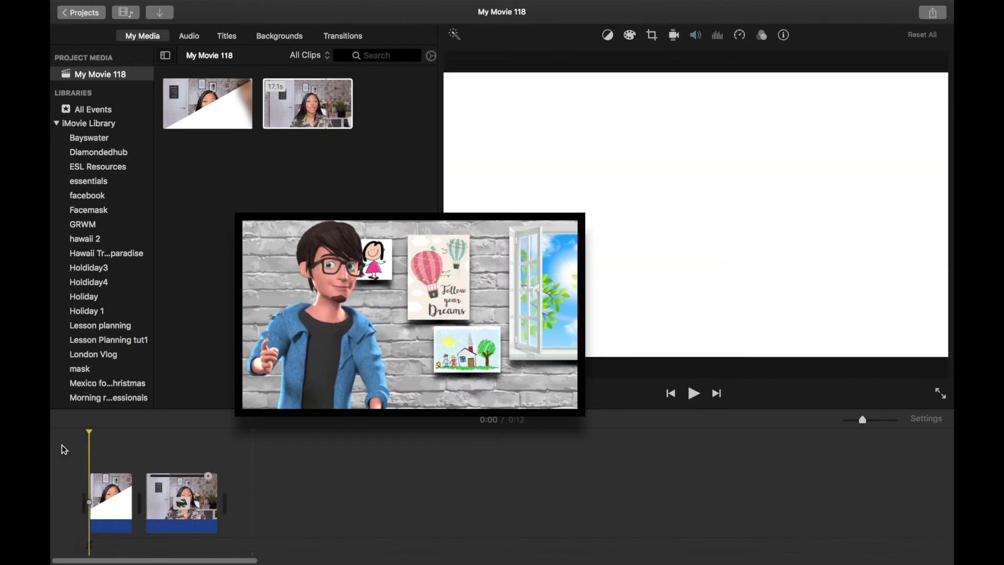
key("space")
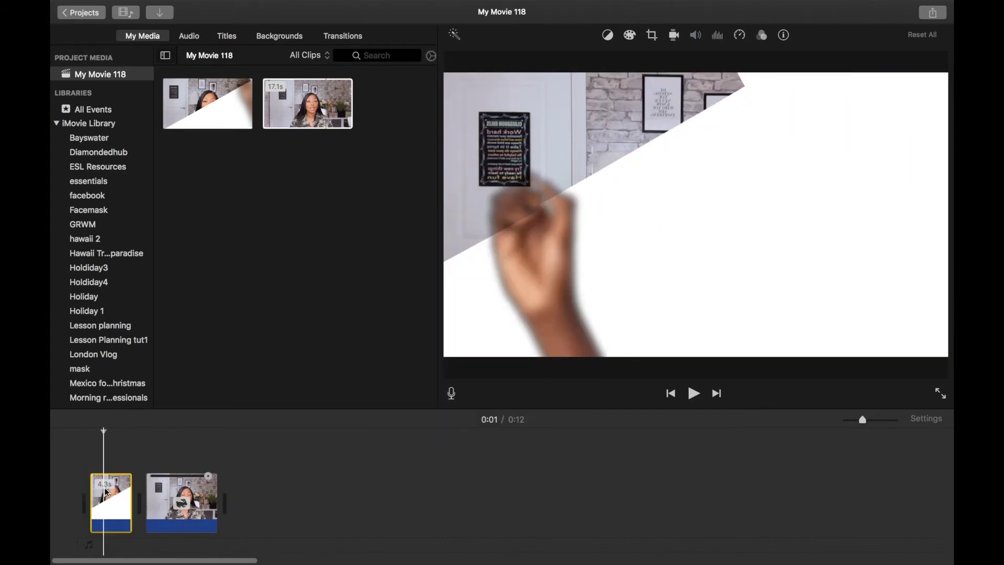
left_click(762, 40)
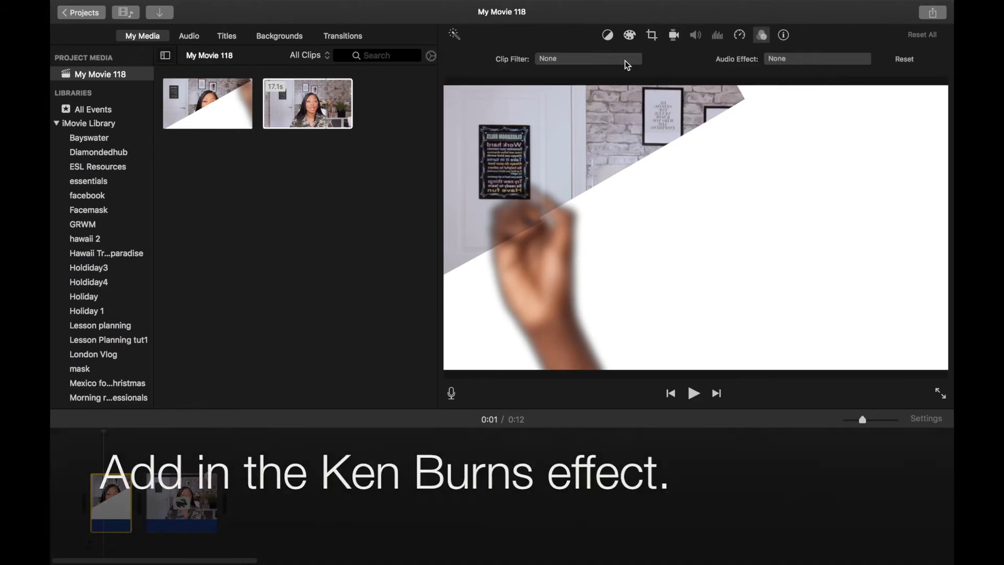
Step: Apply the Noir clip filter to the reveal clip and stop playback
left_click(626, 59)
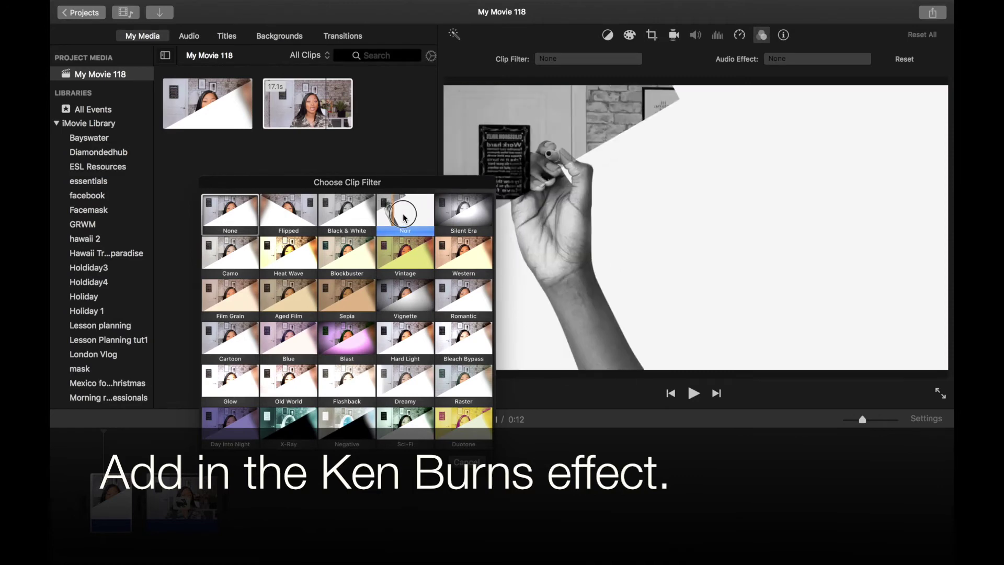
left_click(396, 217)
left_click(697, 397)
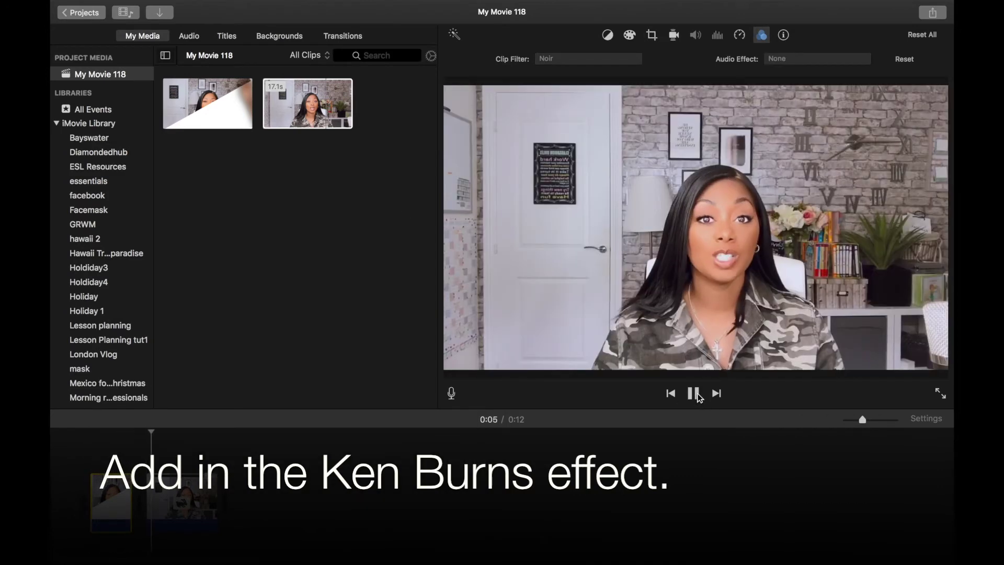
key("space")
Step: Give the webcam clip a Ken Burns move, tightening the end frame around her face
left_click(206, 498)
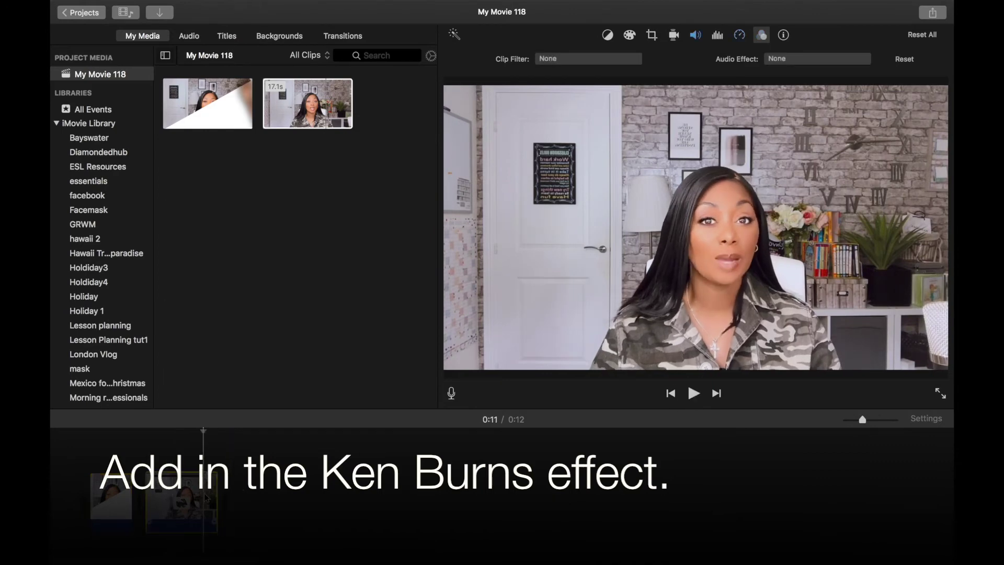
left_click(653, 42)
left_click(597, 59)
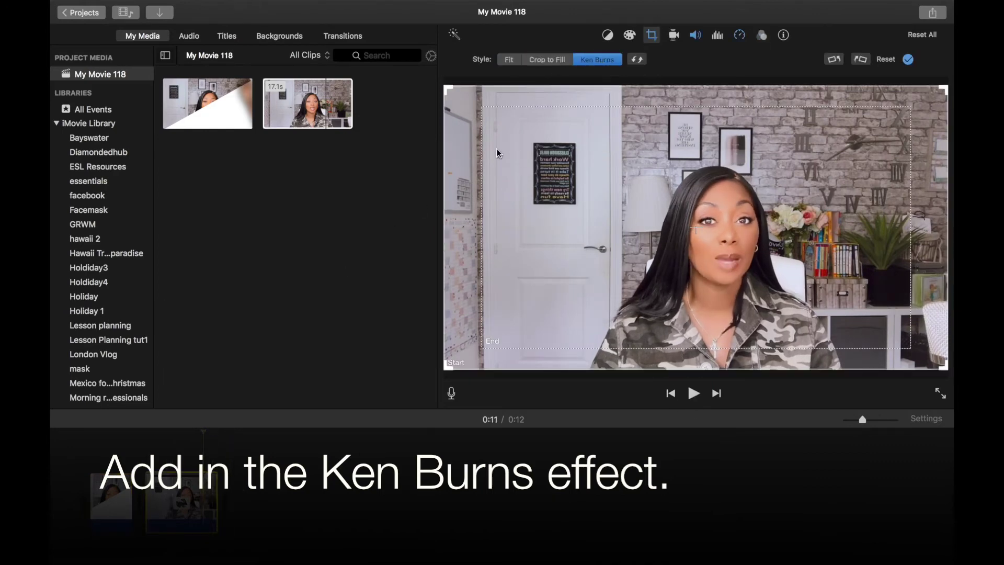
left_click_drag(446, 92, 473, 102)
left_click_drag(484, 345, 575, 312)
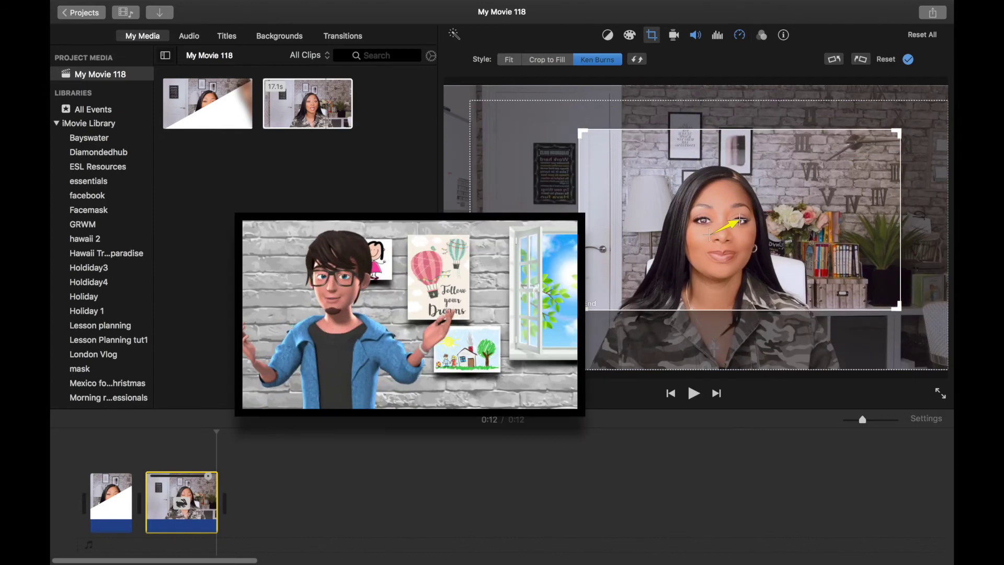